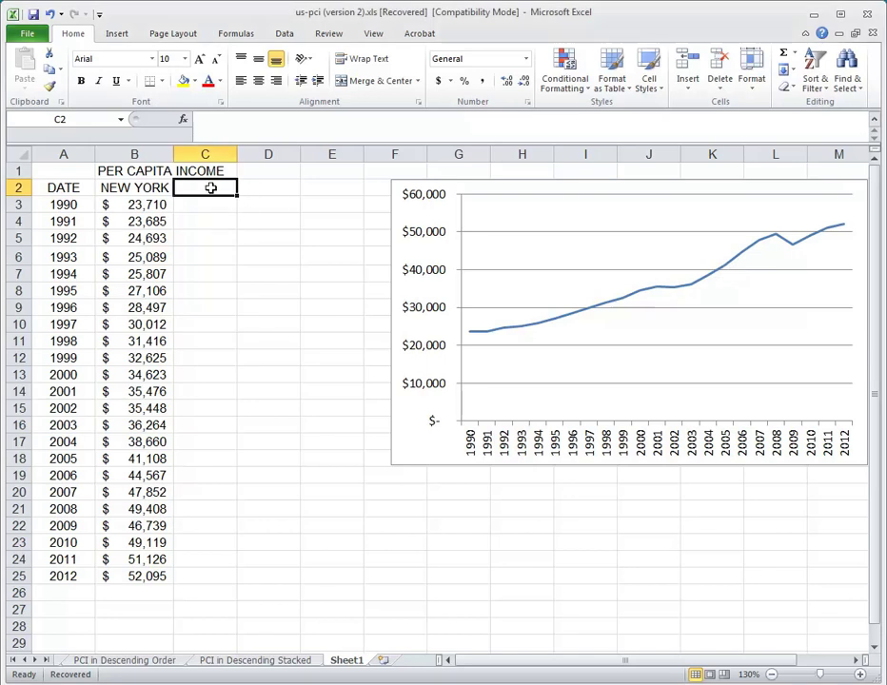
- Switch to Chrome and search the web for 'consumer price index'
{"action": "left_click", "coordinate": [233, 257]}
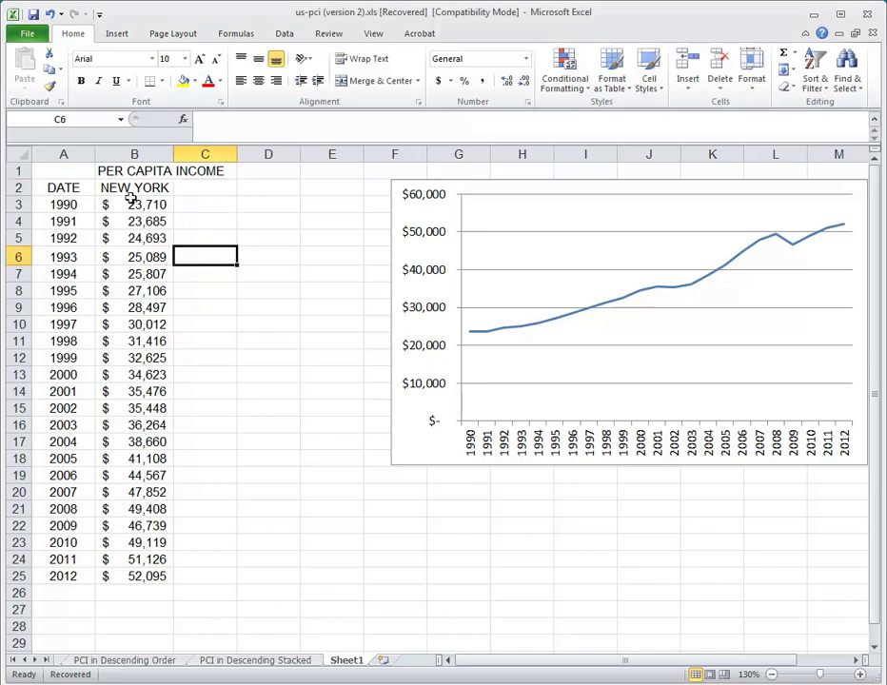
{"action": "left_click", "coordinate": [285, 458]}
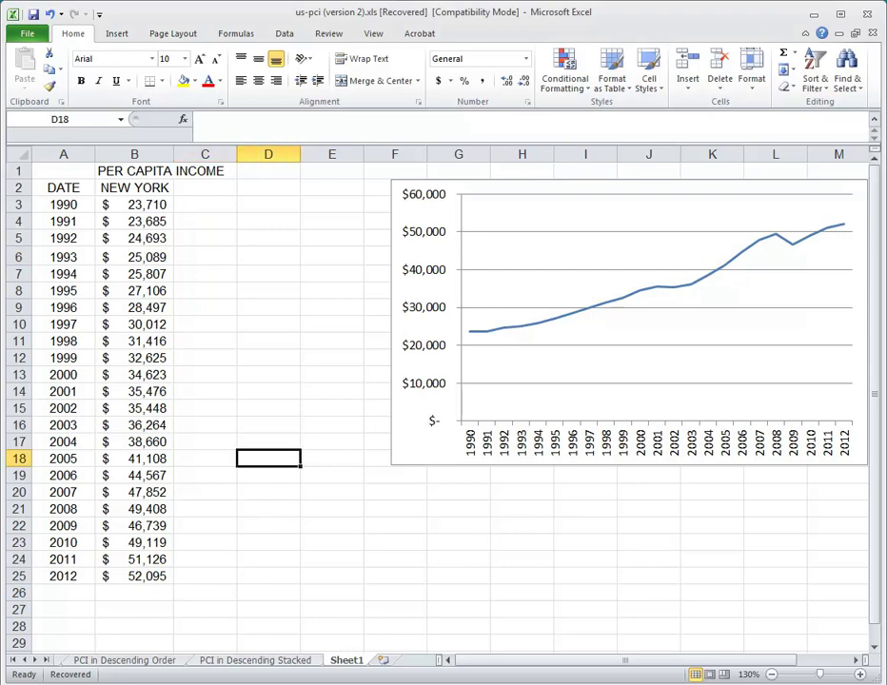
{"action": "key", "text": "alt+Tab"}
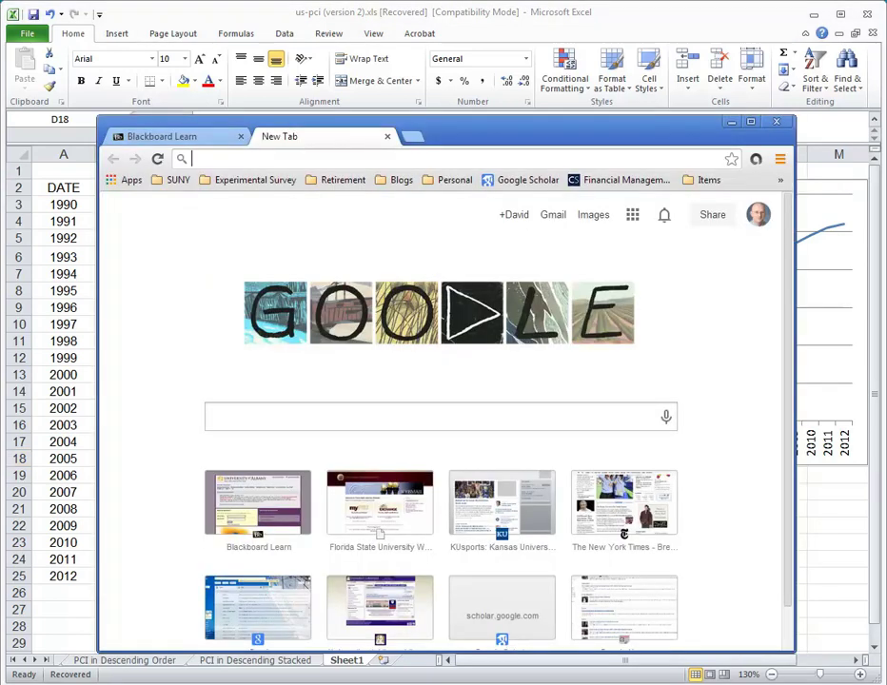
{"action": "type", "text": "consumer pri"}
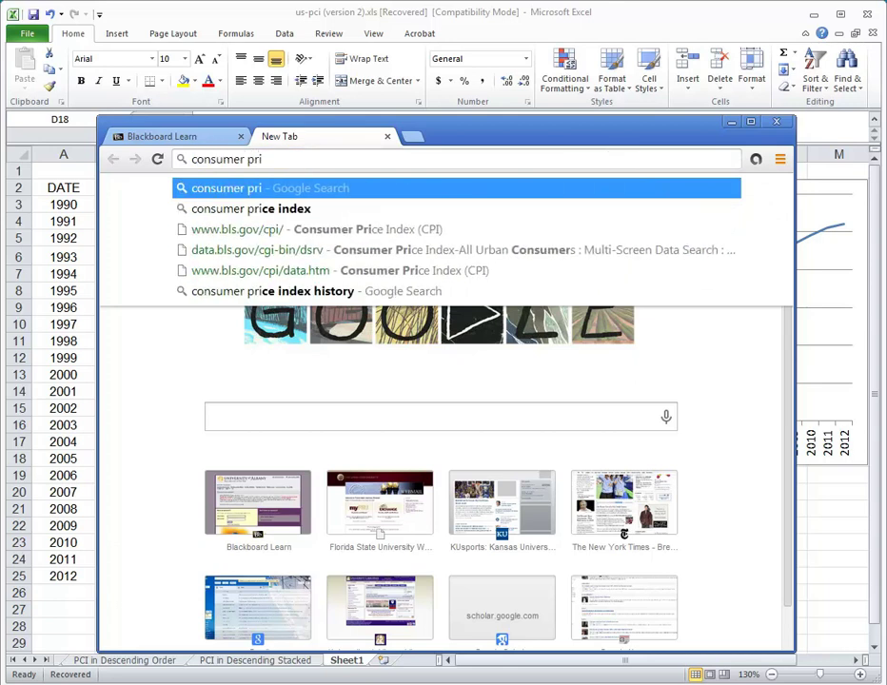
{"action": "type", "text": "ce index"}
{"action": "key", "text": "Return"}
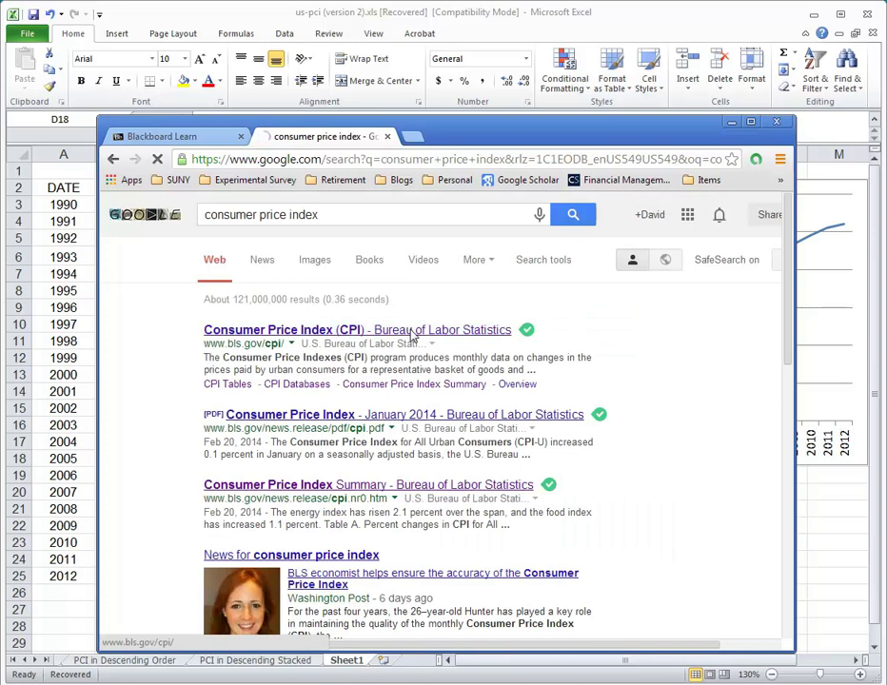
- From the BLS result's CPI Databases page, launch One-Screen Data Search for All Urban Consumers
{"action": "left_click", "coordinate": [406, 330]}
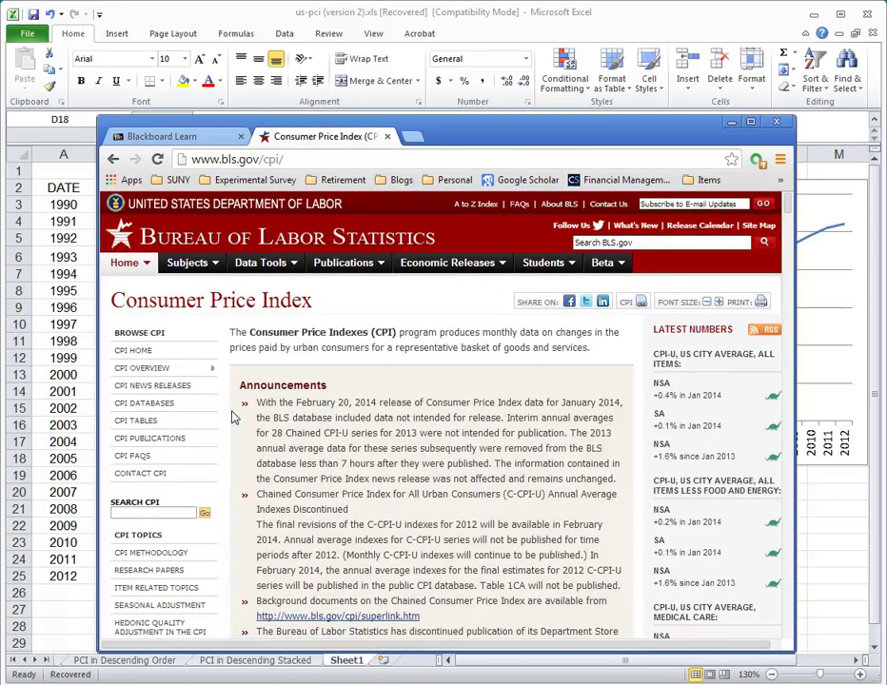
{"action": "left_click", "coordinate": [147, 402]}
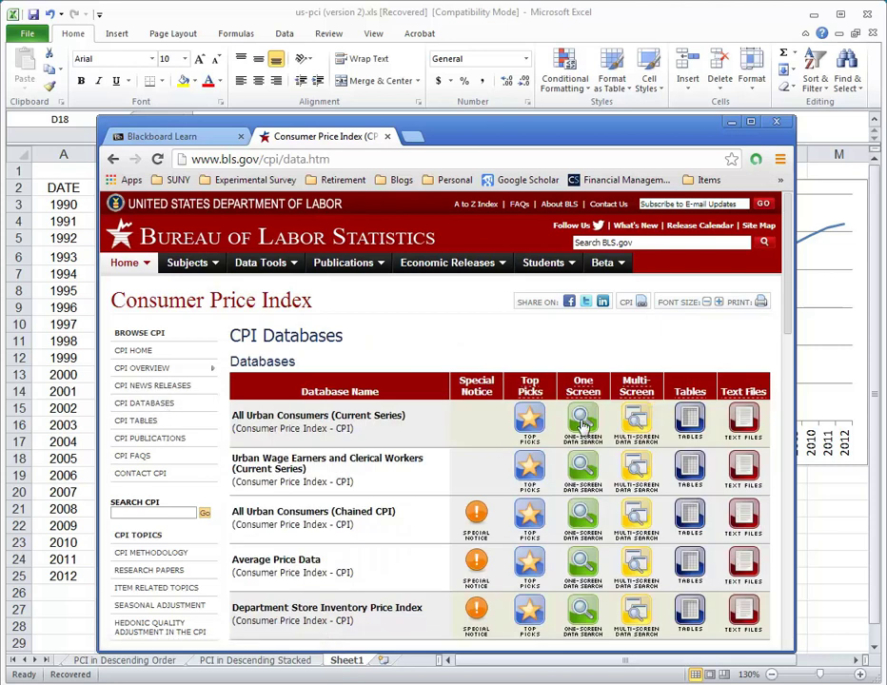
{"action": "left_click", "coordinate": [657, 427]}
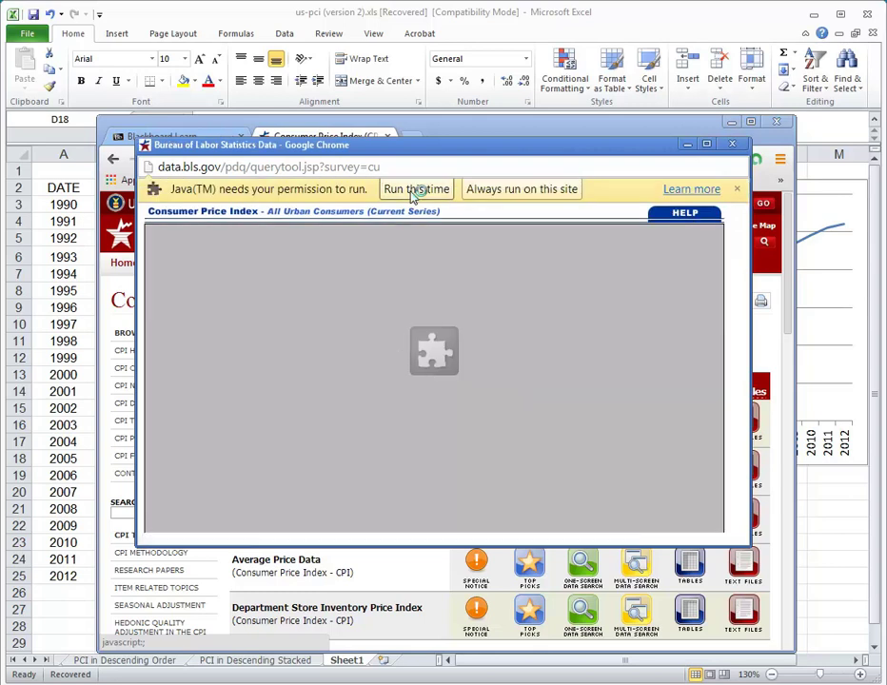
- Allow the query applet, choose the New York-Northern New Jersey-Long Island area and All items, and get data
{"action": "left_click", "coordinate": [411, 190]}
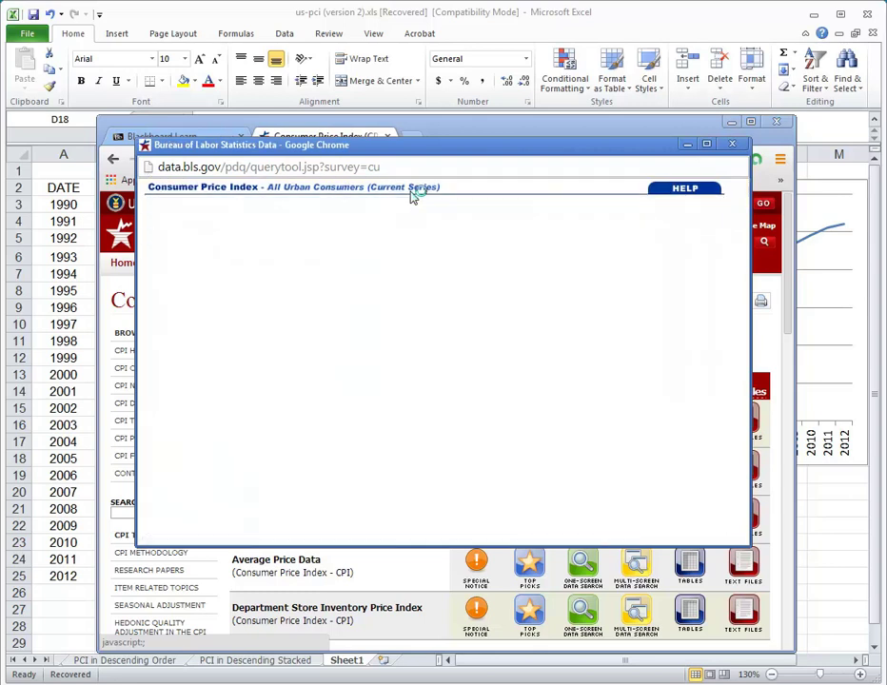
{"action": "left_click", "coordinate": [423, 415]}
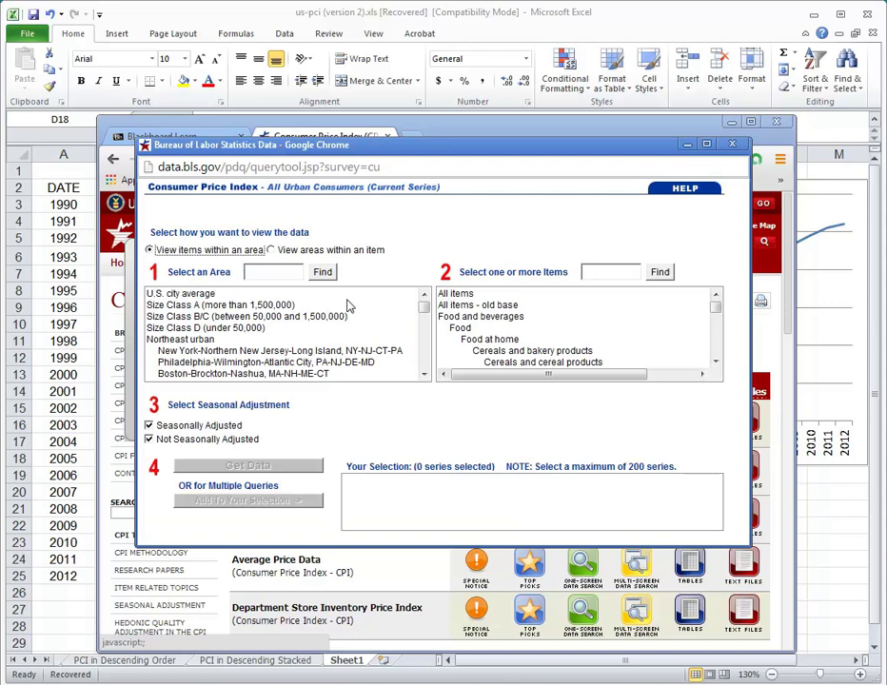
{"action": "left_click_drag", "start_coordinate": [423, 306], "coordinate": [438, 292]}
{"action": "left_click", "coordinate": [204, 351]}
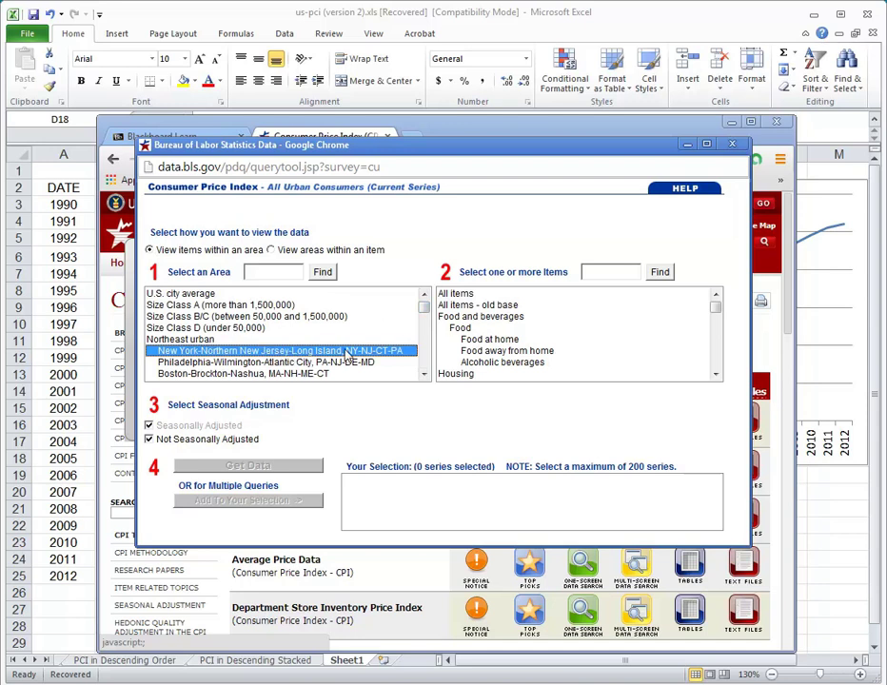
{"action": "left_click", "coordinate": [459, 294]}
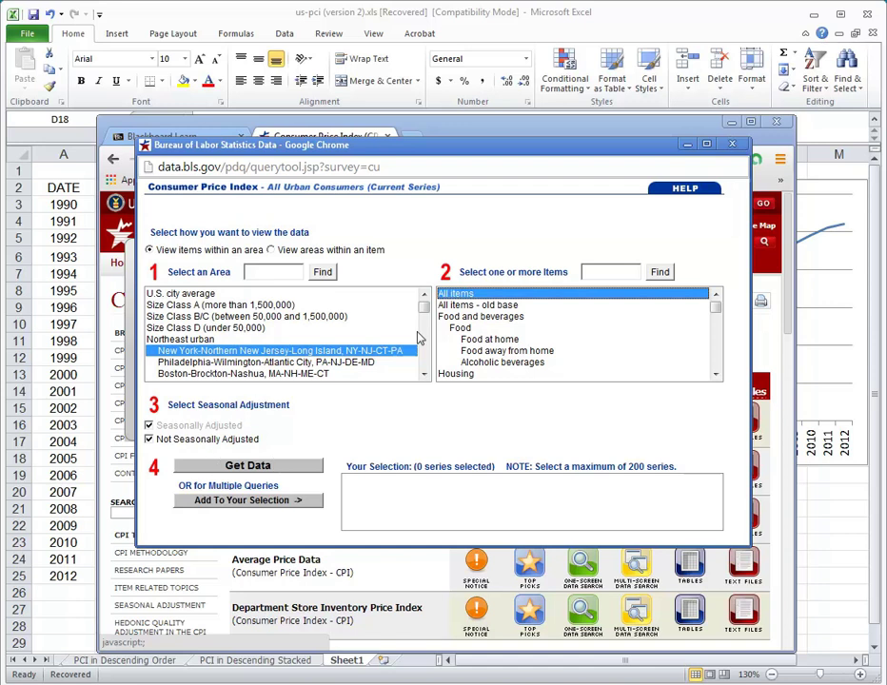
{"action": "left_click", "coordinate": [257, 466]}
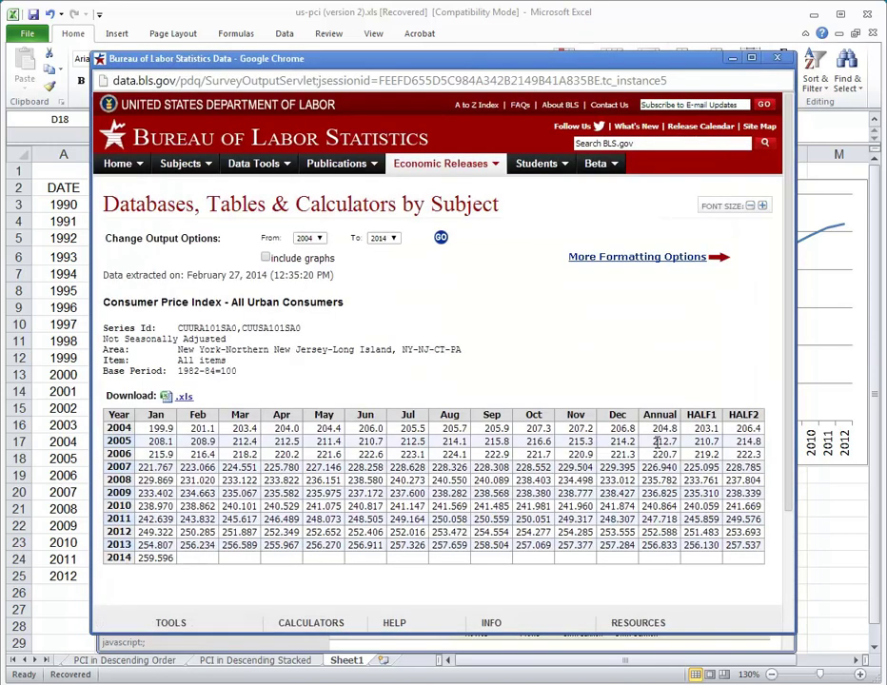
- Scroll the results and highlight the 2004 annual CPI value of 204.8
{"action": "scroll", "coordinate": [656, 411], "scroll_direction": "down", "scroll_amount": 1}
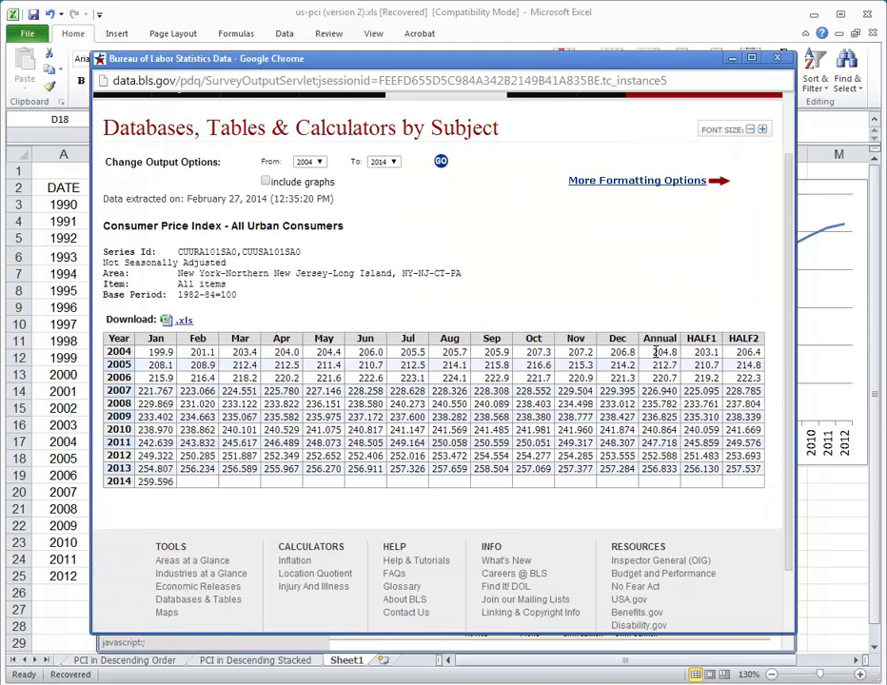
{"action": "left_click_drag", "start_coordinate": [654, 352], "coordinate": [676, 353]}
{"action": "left_click", "coordinate": [663, 354]}
- Set the CPI output range from 1990 to 2012 with annual data only
{"action": "left_click", "coordinate": [612, 187]}
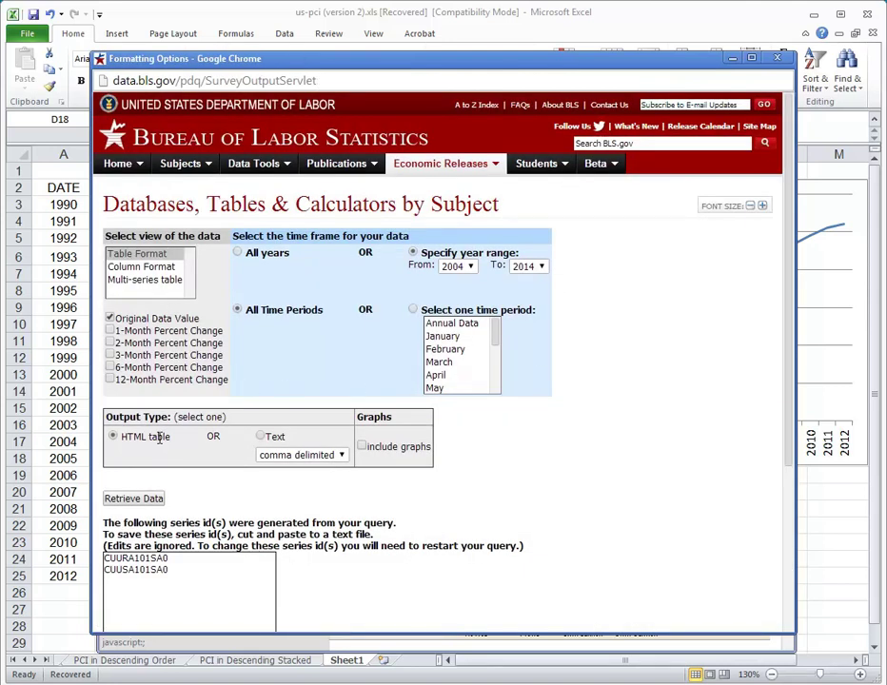
{"action": "left_click", "coordinate": [454, 267]}
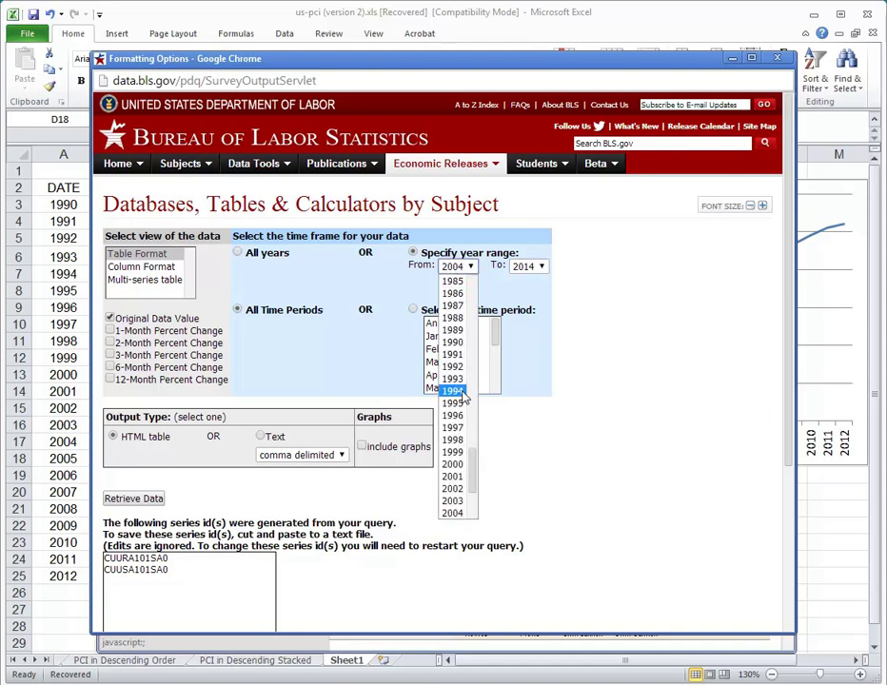
{"action": "left_click", "coordinate": [453, 344]}
{"action": "left_click", "coordinate": [529, 267]}
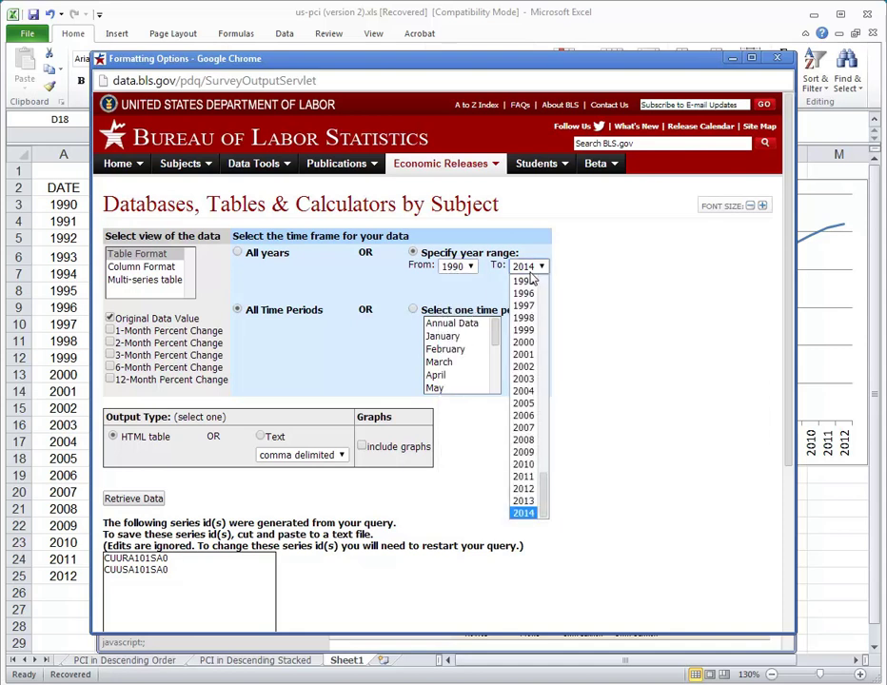
{"action": "left_click", "coordinate": [525, 489]}
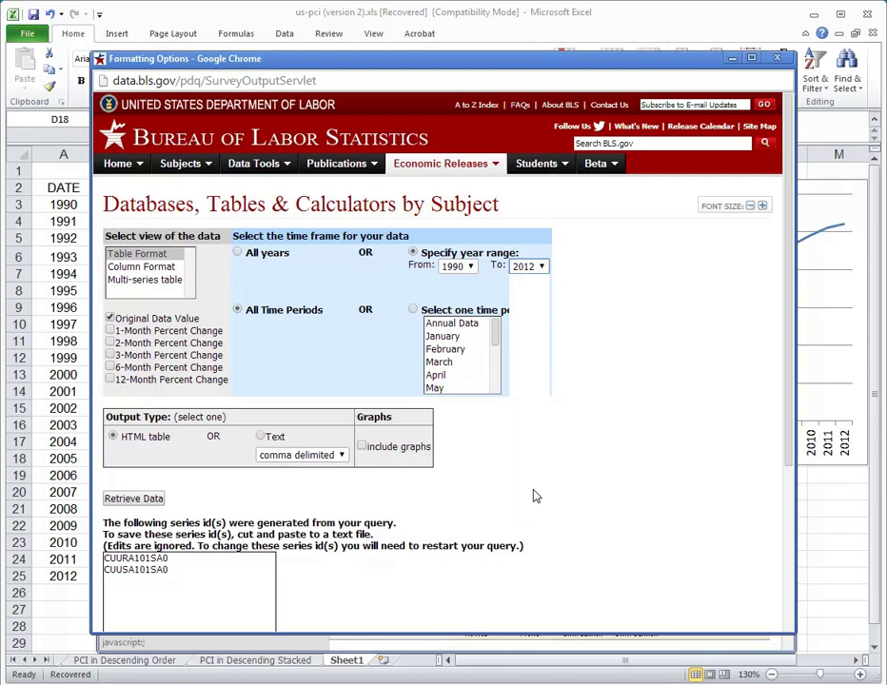
{"action": "left_click", "coordinate": [439, 324]}
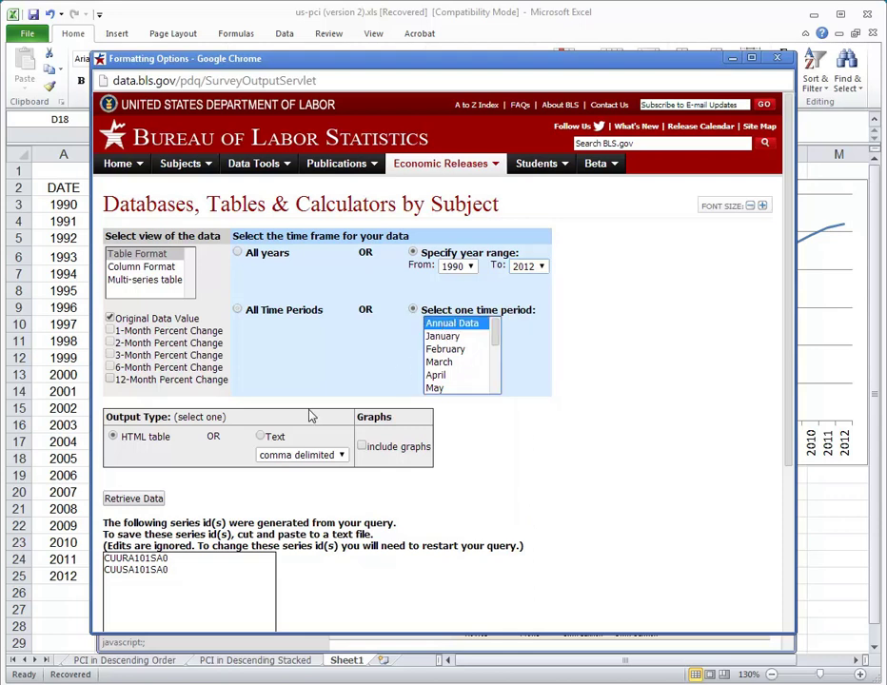
- Retrieve the 1990–2012 annual table and select all its Year and Annual rows
{"action": "left_click", "coordinate": [135, 500]}
{"action": "scroll", "coordinate": [208, 468], "scroll_direction": "down", "scroll_amount": 3}
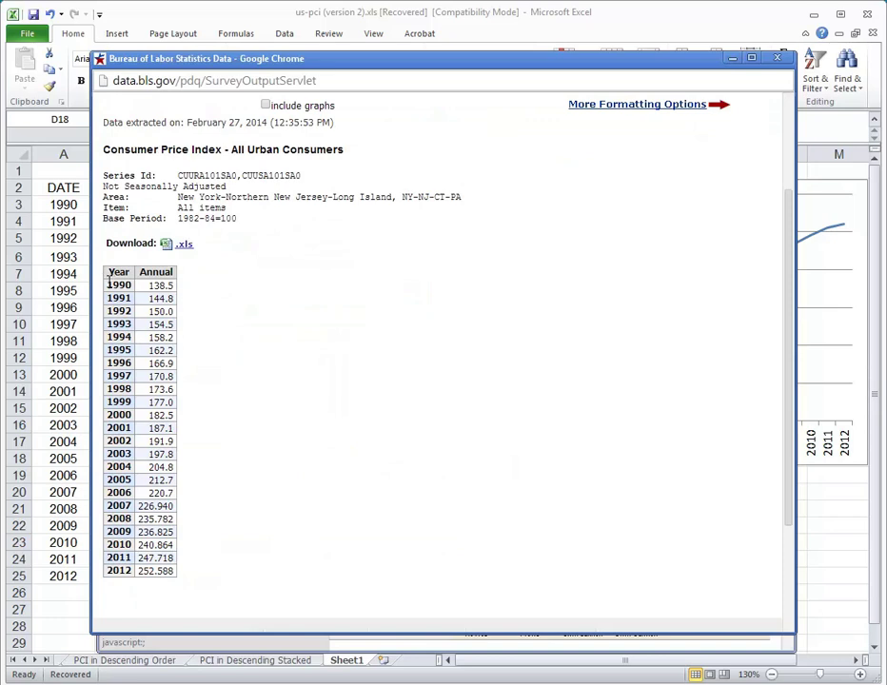
{"action": "left_click_drag", "start_coordinate": [108, 283], "coordinate": [175, 556]}
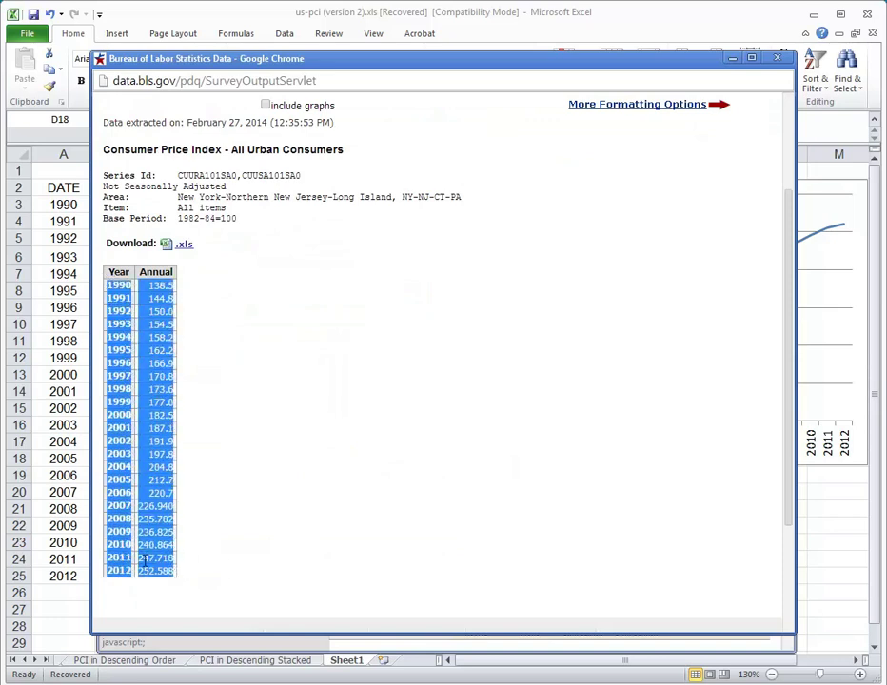
- Paste the CPI table into cell C3 of the income sheet as Unicode Text
{"action": "key", "text": "alt+Tab"}
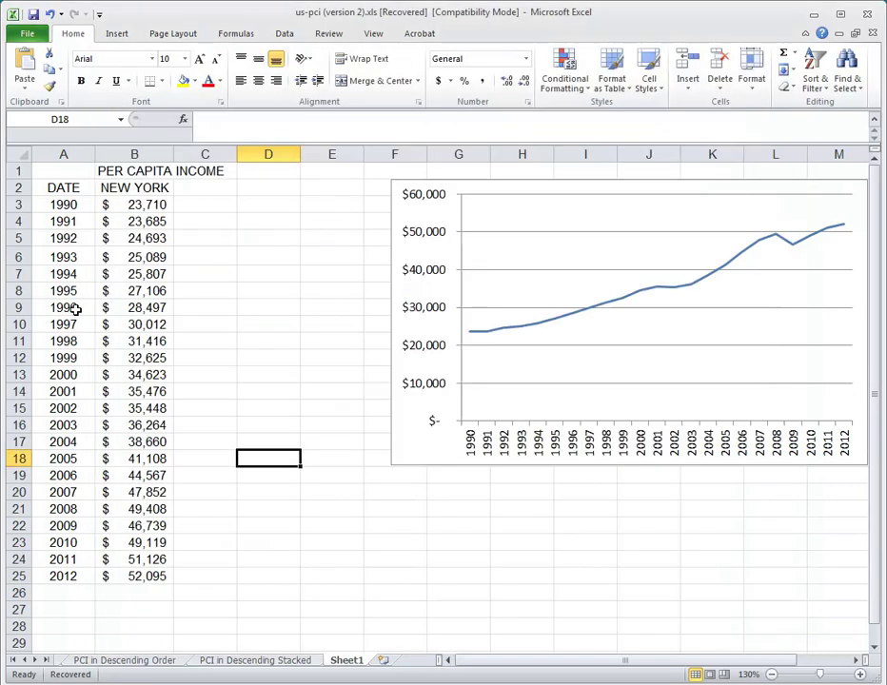
{"action": "left_click", "coordinate": [193, 202]}
{"action": "right_click", "coordinate": [194, 200]}
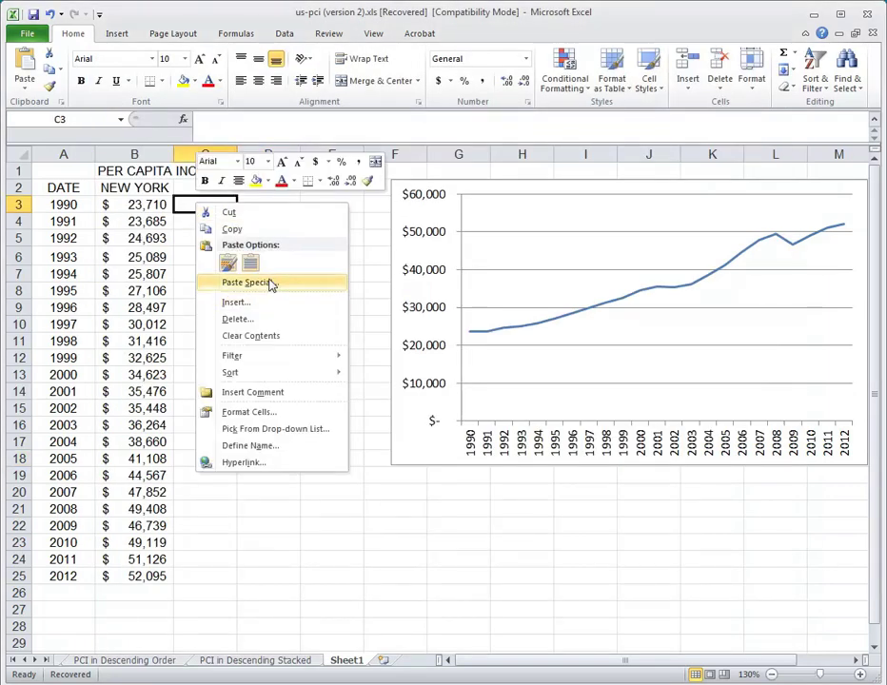
{"action": "left_click", "coordinate": [269, 279]}
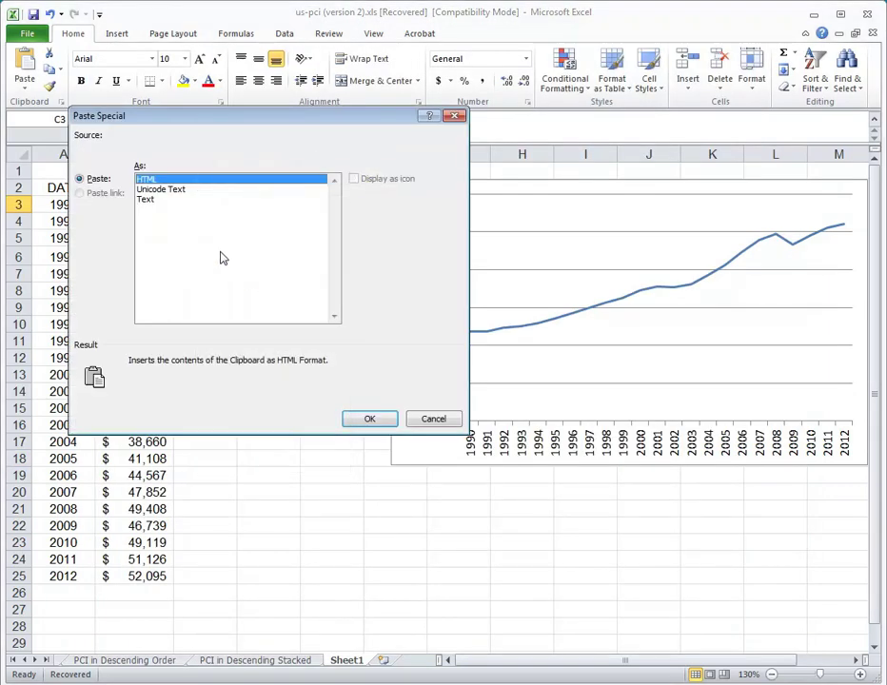
{"action": "left_click", "coordinate": [163, 189]}
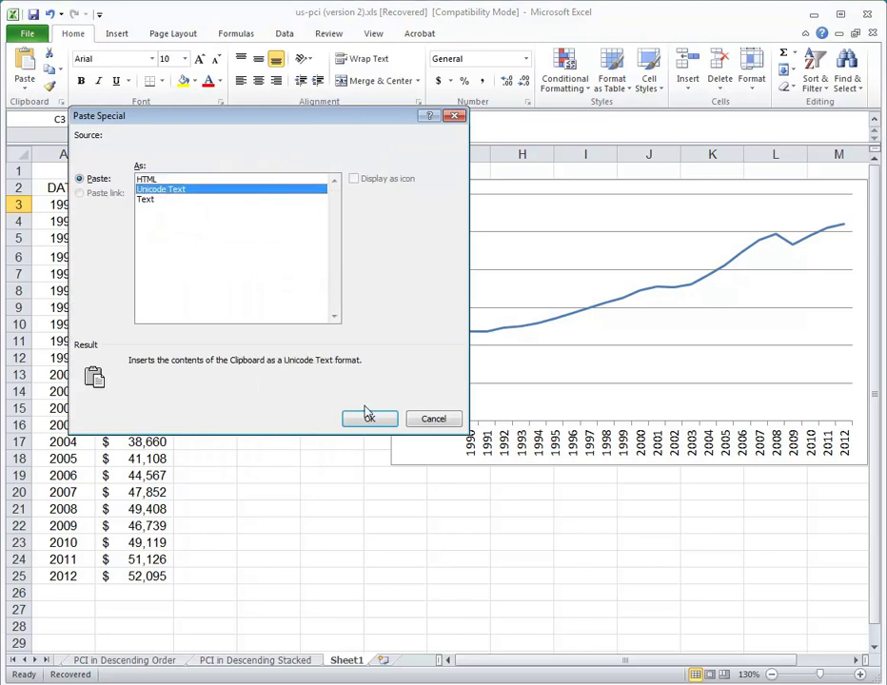
{"action": "left_click", "coordinate": [368, 416]}
{"action": "left_click", "coordinate": [346, 440]}
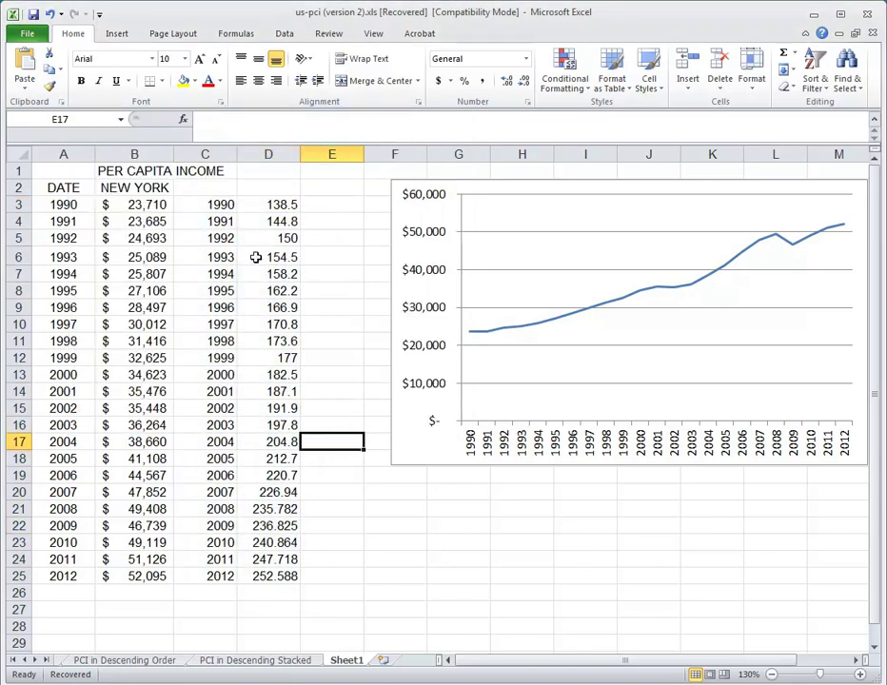
- Delete the duplicate year column C so the CPI values occupy column C
{"action": "left_click", "coordinate": [221, 153]}
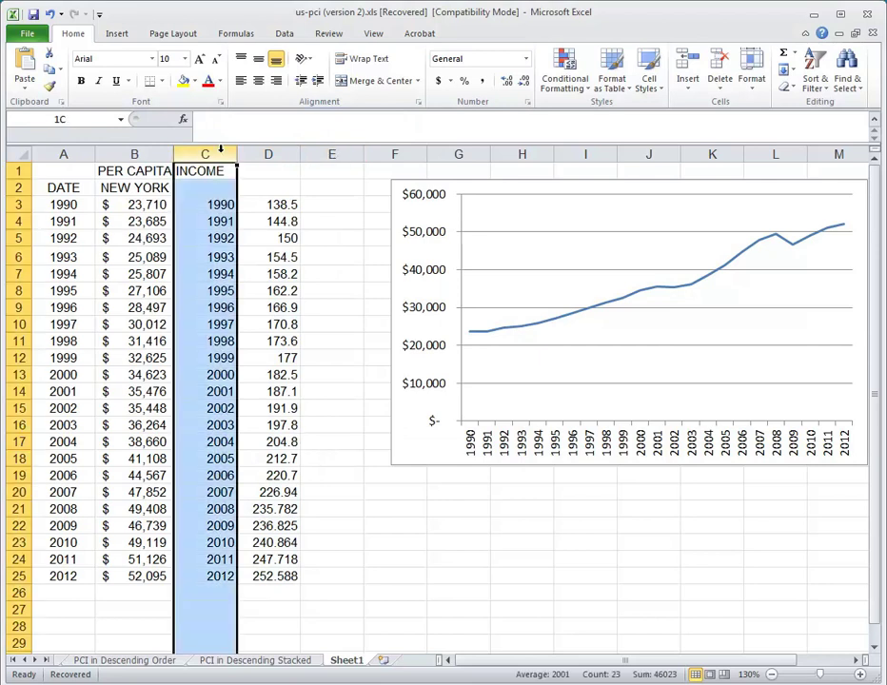
{"action": "right_click", "coordinate": [222, 154]}
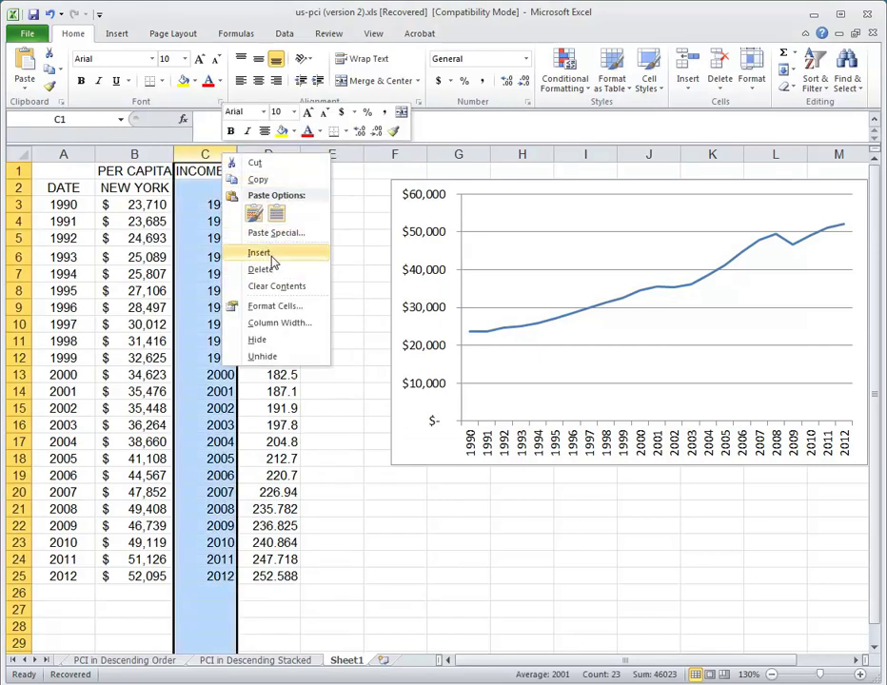
{"action": "left_click", "coordinate": [260, 270]}
{"action": "left_click", "coordinate": [273, 241]}
{"action": "left_click", "coordinate": [230, 203]}
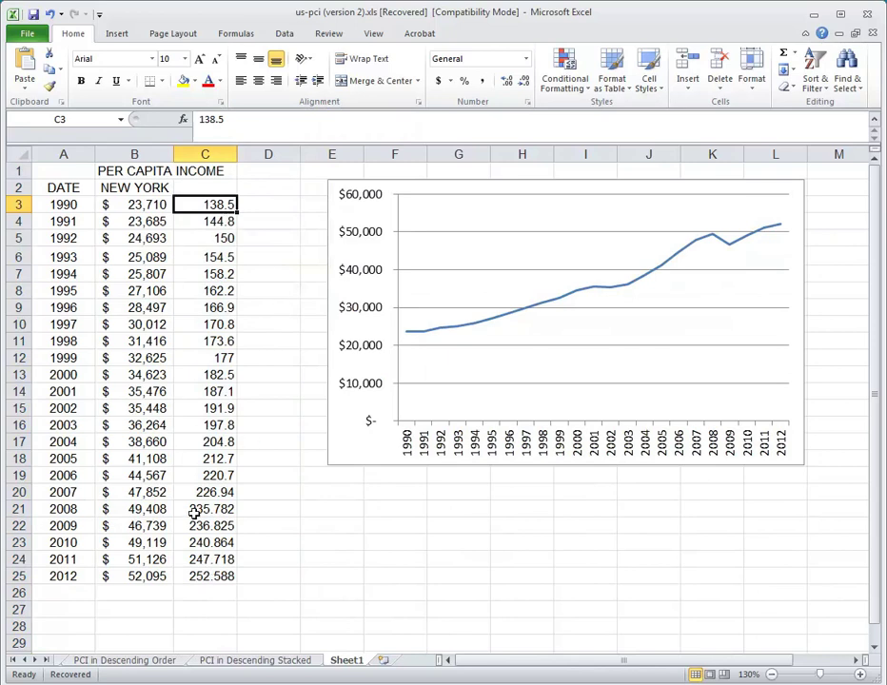
- Enter the heading CP-INDEX in cell C2
{"action": "left_click", "coordinate": [217, 186]}
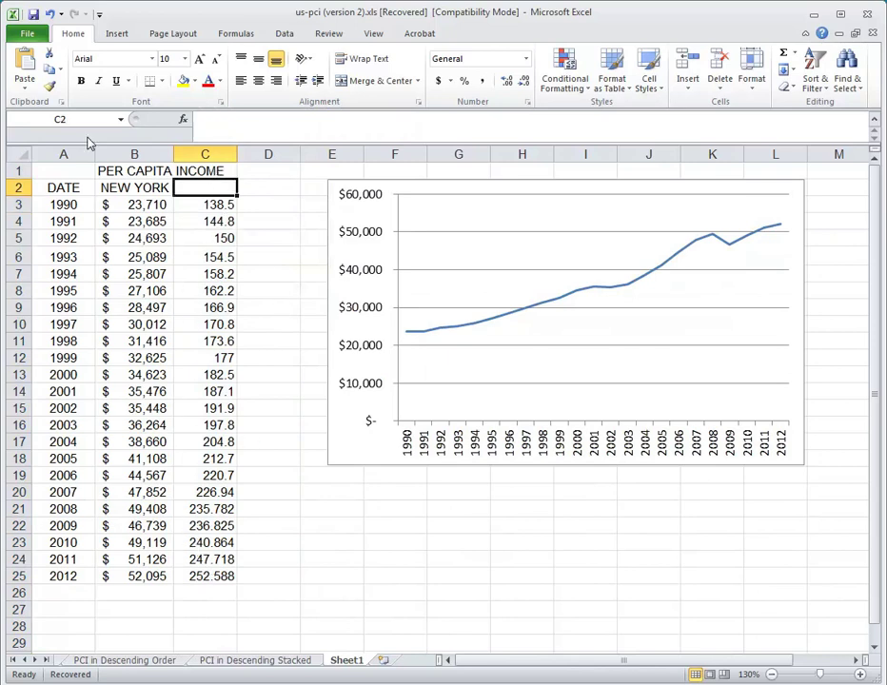
{"action": "type", "text": "CP"}
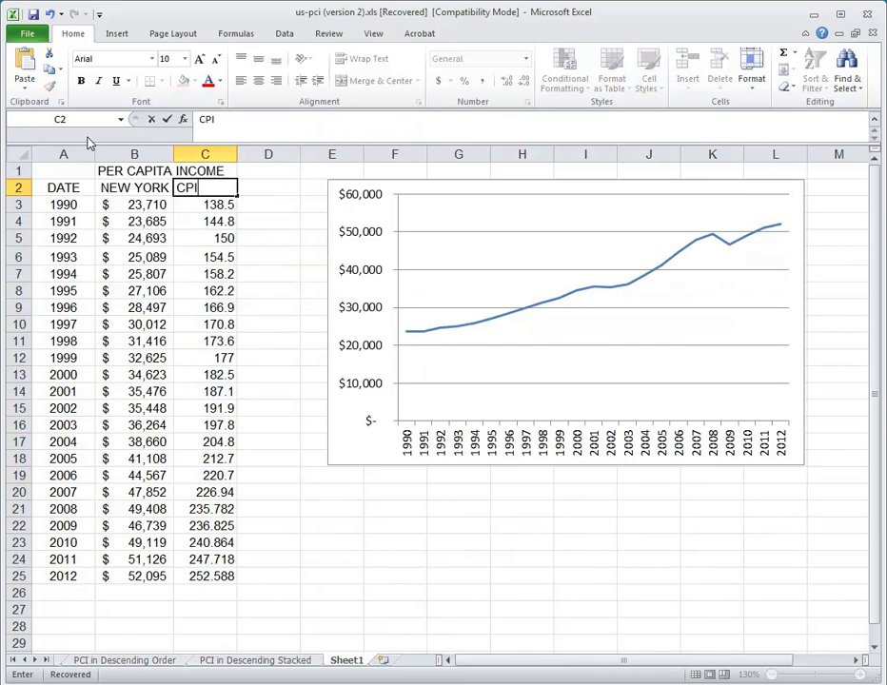
{"action": "type", "text": "-INDEX"}
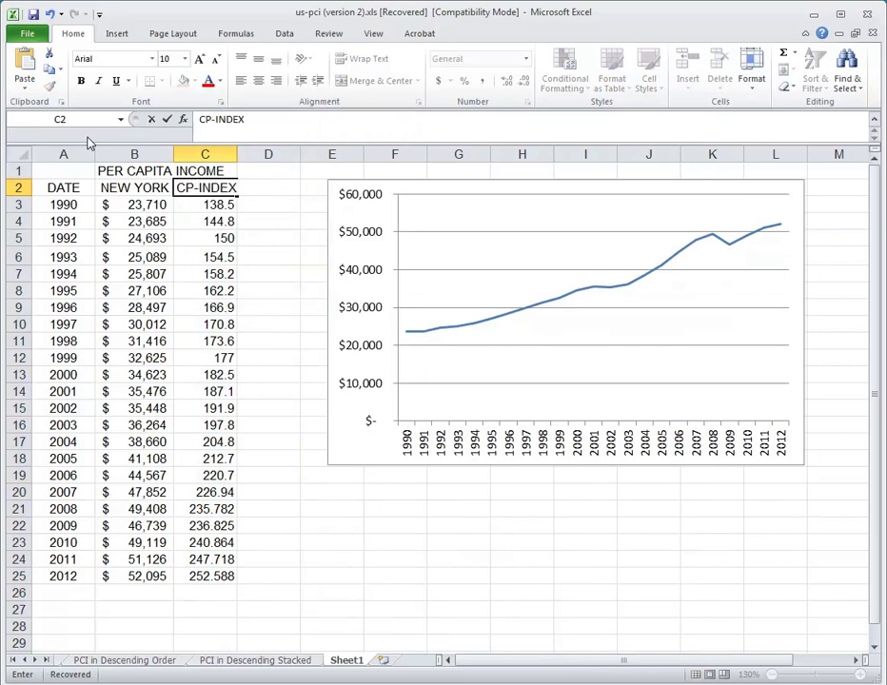
{"action": "key", "text": "Tab"}
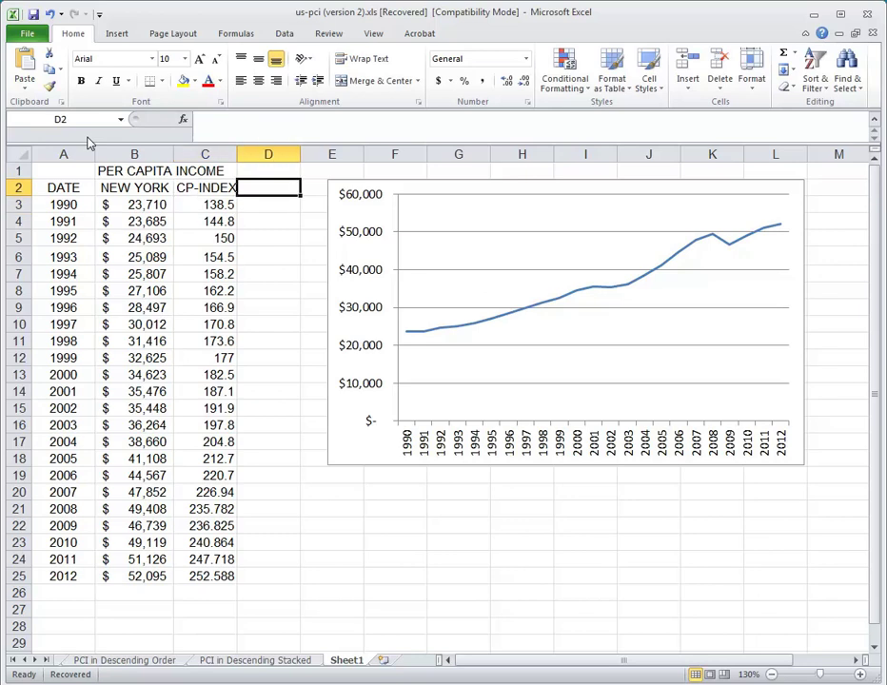
{"action": "key", "text": "Down"}
{"action": "key", "text": "Up"}
{"action": "key", "text": "Right"}
{"action": "key", "text": "Left"}
- Head D2 '1990-DEFLATOR', autofit column D, and begin a formula in D3
{"action": "type", "text": "1990"}
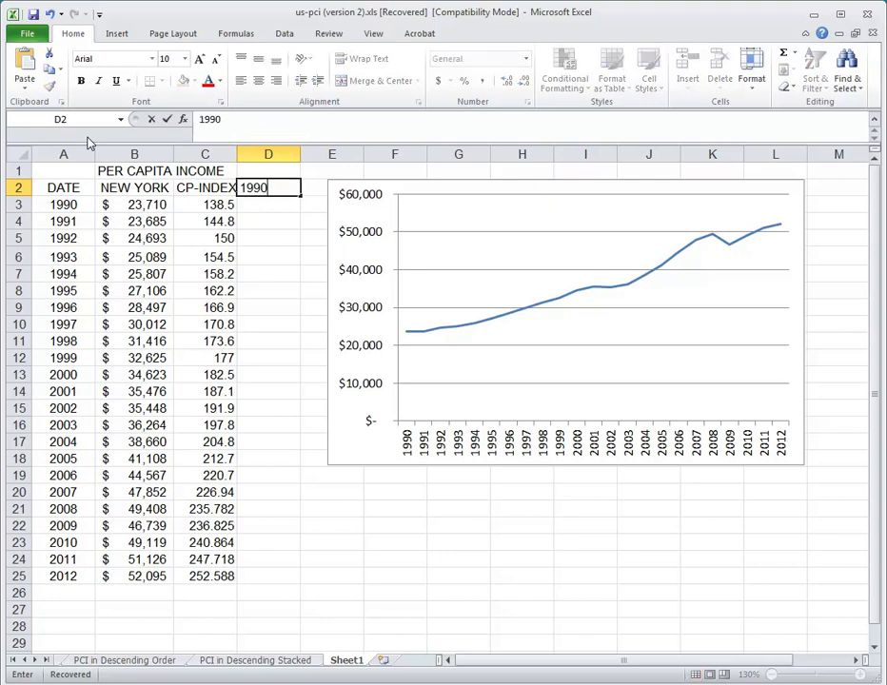
{"action": "type", "text": "-DEFLATO"}
{"action": "key", "text": "Return"}
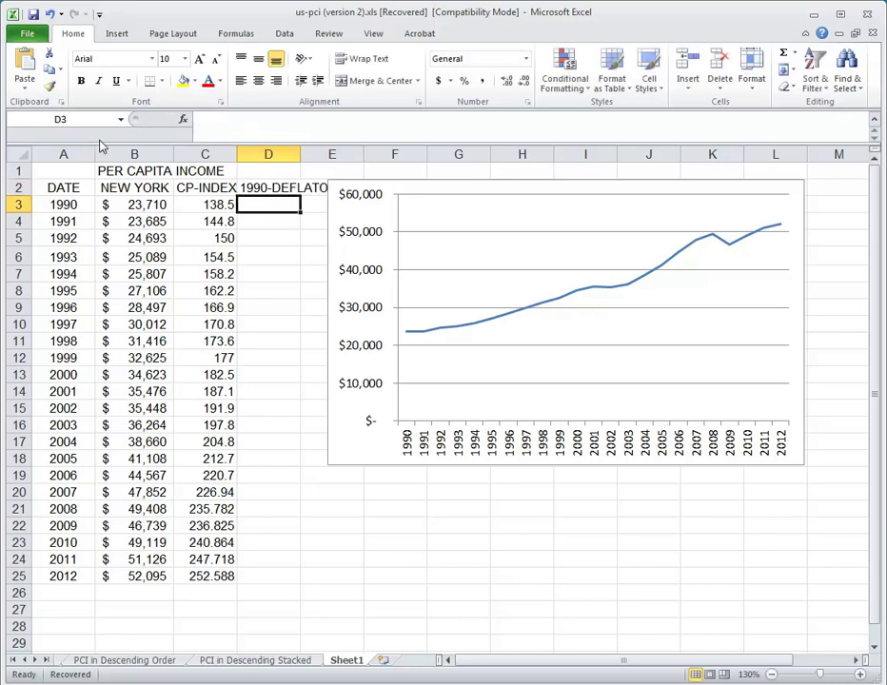
{"action": "double_click", "coordinate": [299, 159]}
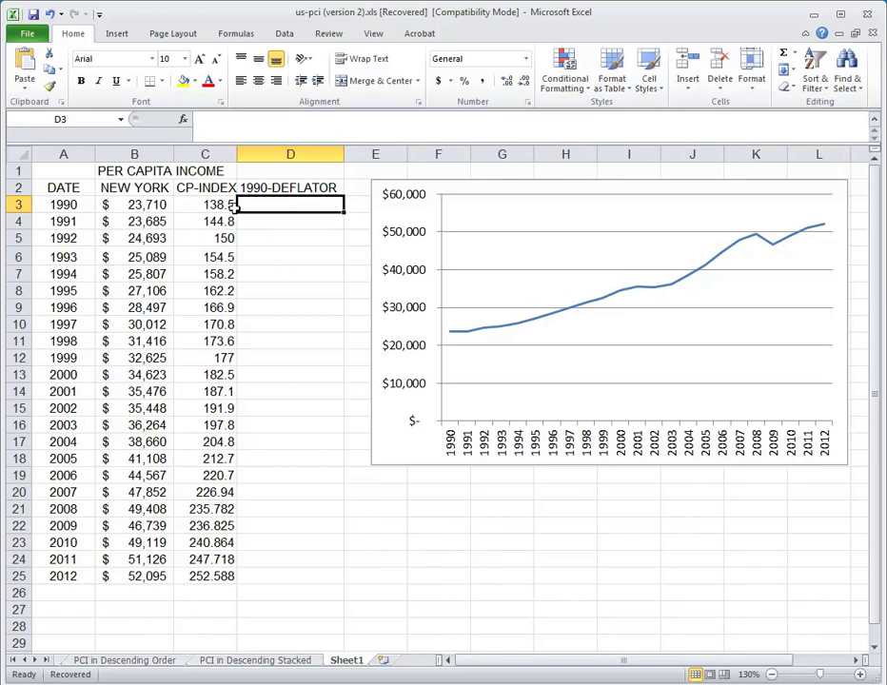
{"action": "type", "text": "="}
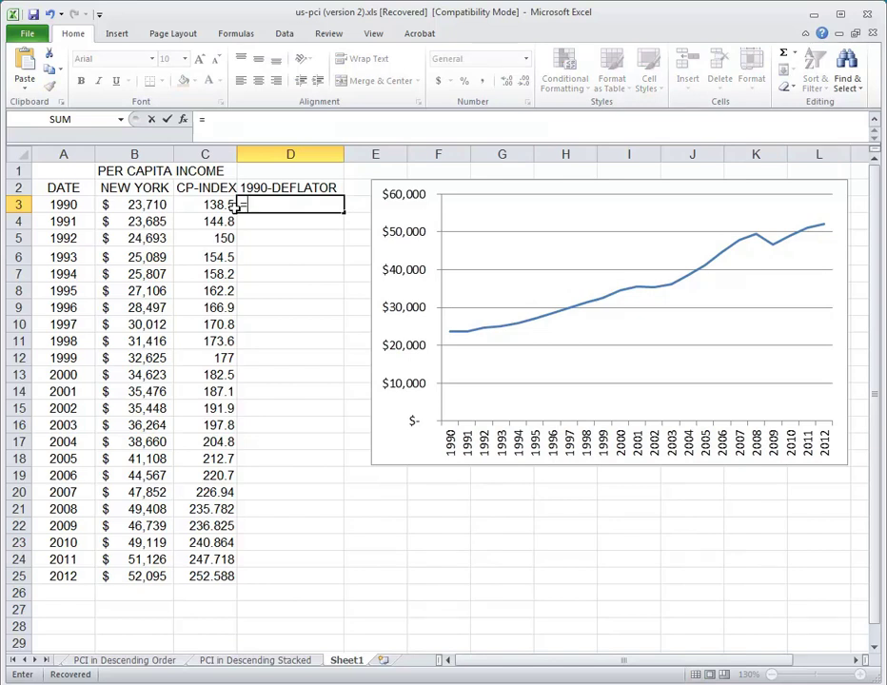
- Enter =$C$3/C3 in D3, returning 1, and copy it down to D4 (0.956491713)
{"action": "left_click", "coordinate": [190, 205]}
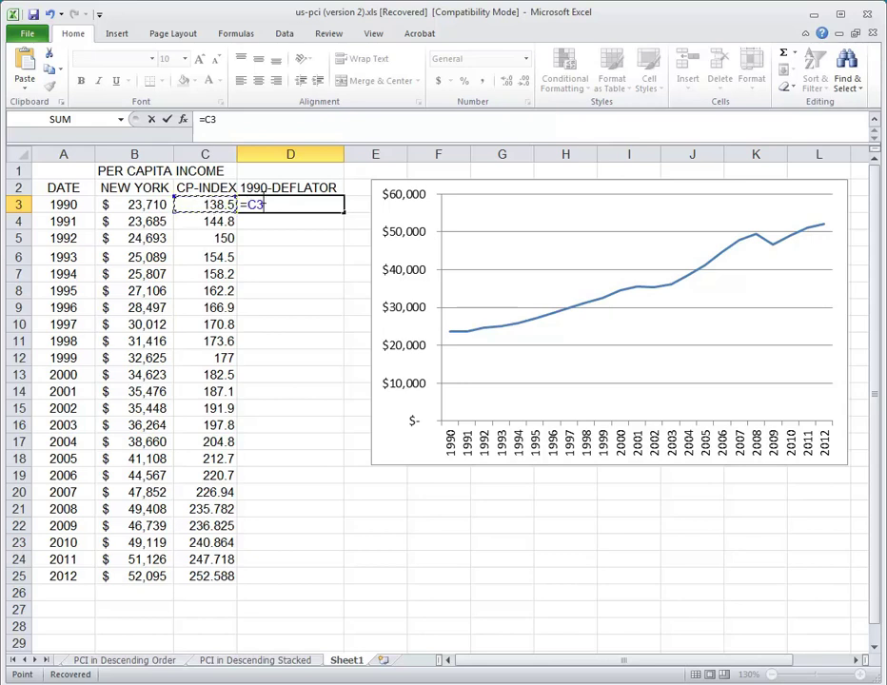
{"action": "left_click", "coordinate": [250, 208]}
{"action": "type", "text": "$"}
{"action": "key", "text": "Right"}
{"action": "type", "text": "$"}
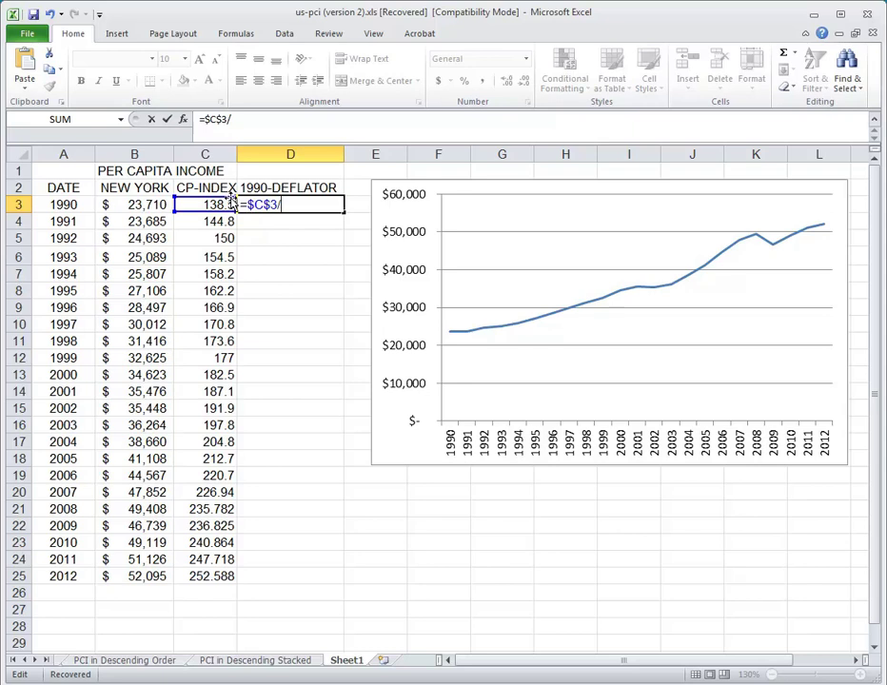
{"action": "left_click", "coordinate": [218, 204]}
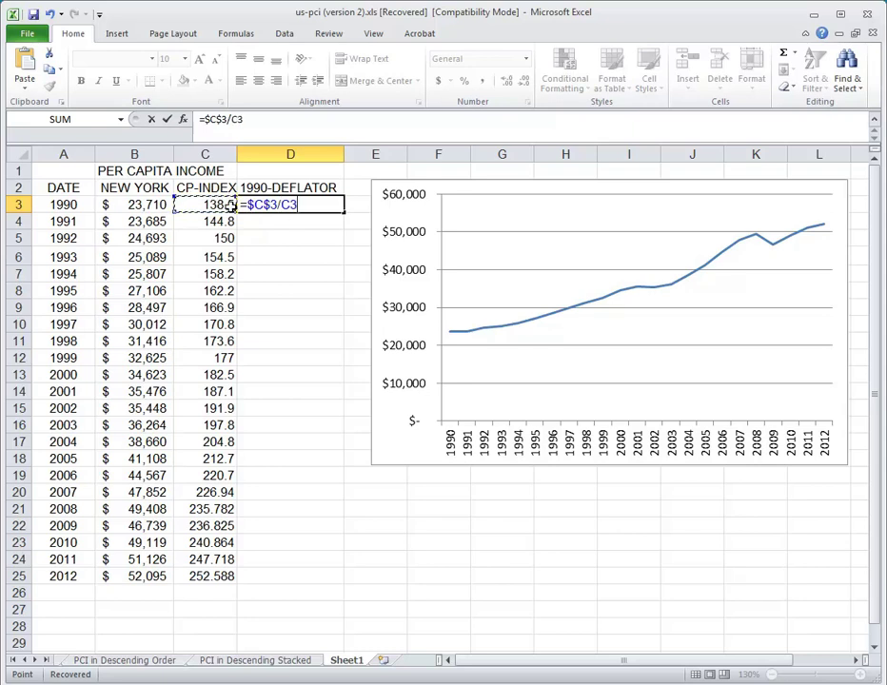
{"action": "key", "text": "ctrl+Return"}
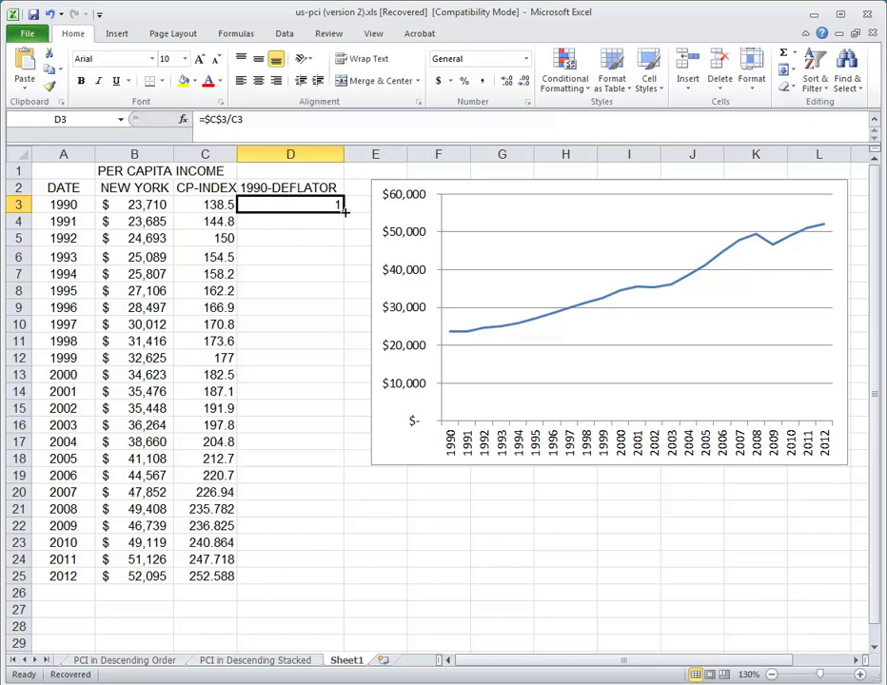
{"action": "left_click_drag", "start_coordinate": [344, 212], "coordinate": [346, 233]}
{"action": "left_click", "coordinate": [290, 230]}
- Check D4's =$C$3/C4 formula and fill the deflator down to D25 for 2012
{"action": "double_click", "coordinate": [275, 229]}
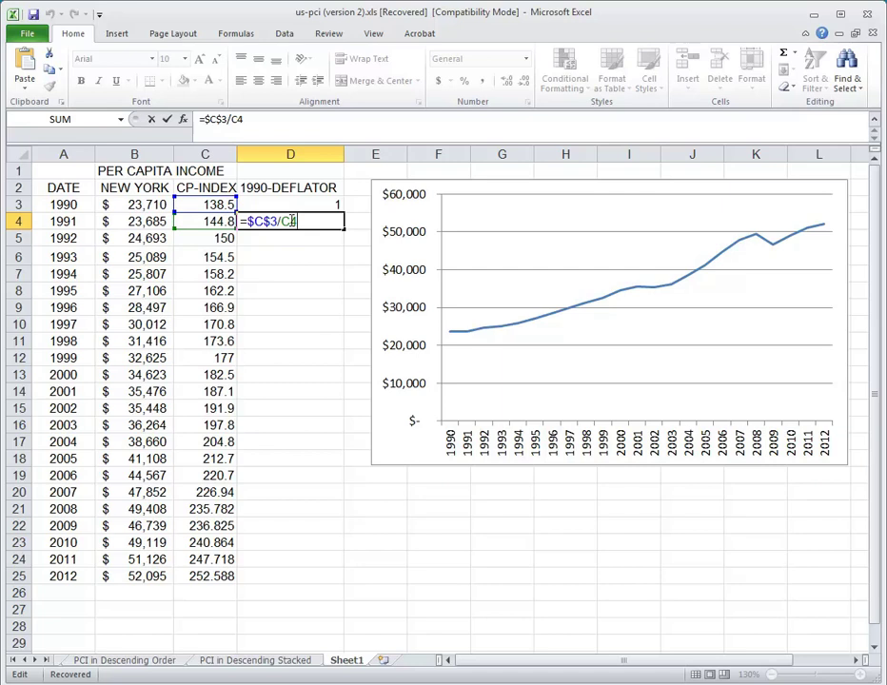
{"action": "key", "text": "Return"}
{"action": "left_click", "coordinate": [329, 220]}
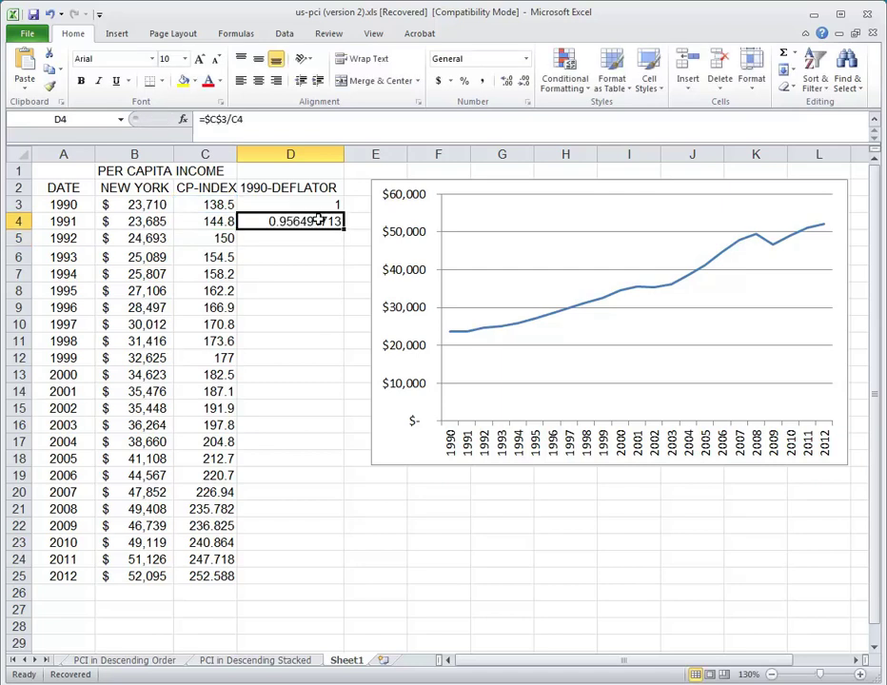
{"action": "left_click_drag", "start_coordinate": [342, 230], "coordinate": [321, 578]}
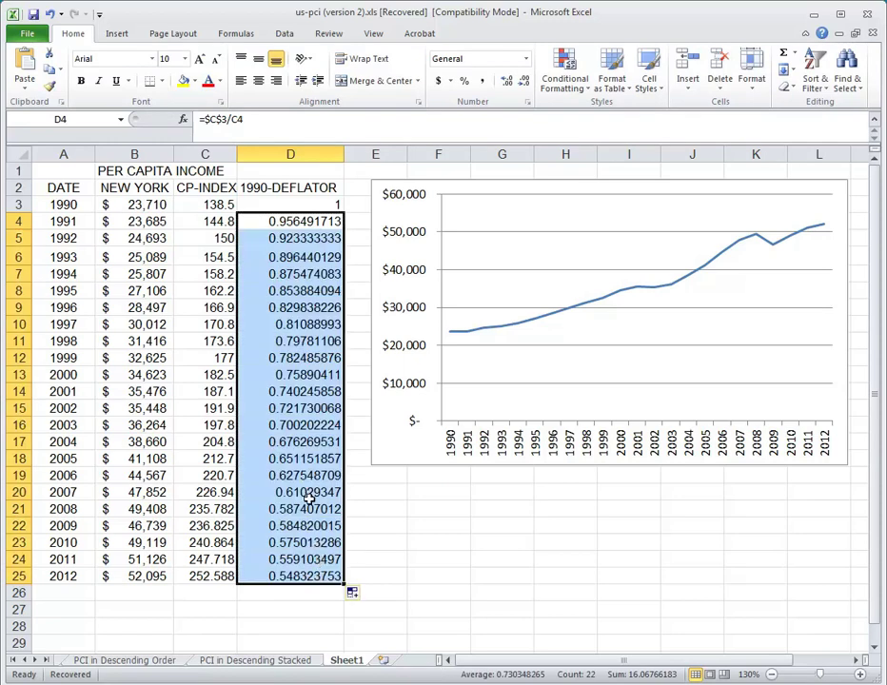
- Format the deflators in D3:D25 to six decimal places
{"action": "left_click_drag", "start_coordinate": [297, 204], "coordinate": [285, 577]}
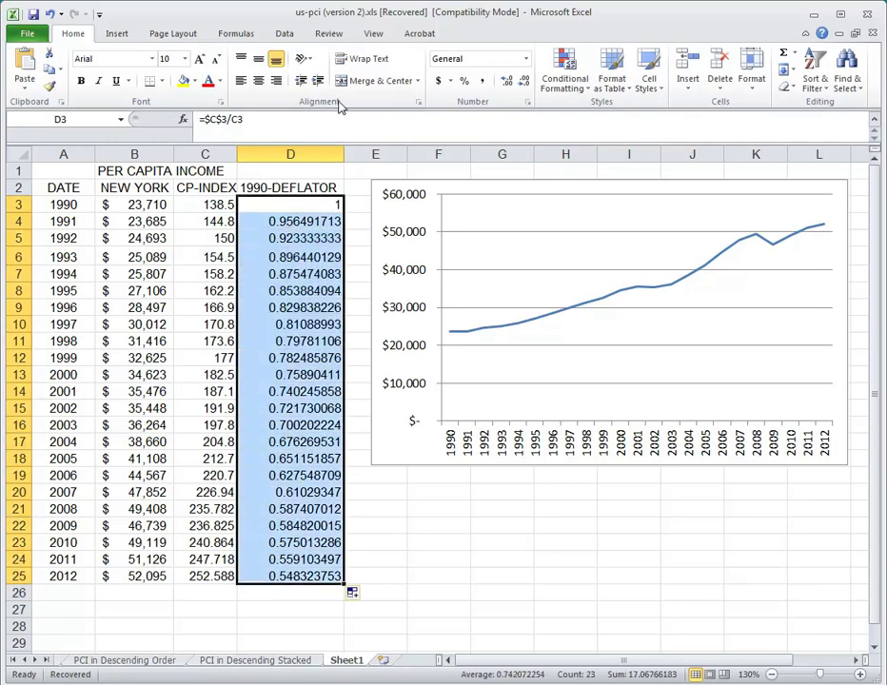
{"action": "left_click", "coordinate": [513, 84]}
{"action": "left_click", "coordinate": [513, 84]}
{"action": "left_click", "coordinate": [513, 84]}
{"action": "left_click", "coordinate": [513, 84]}
{"action": "left_click", "coordinate": [513, 84]}
{"action": "left_click", "coordinate": [512, 83]}
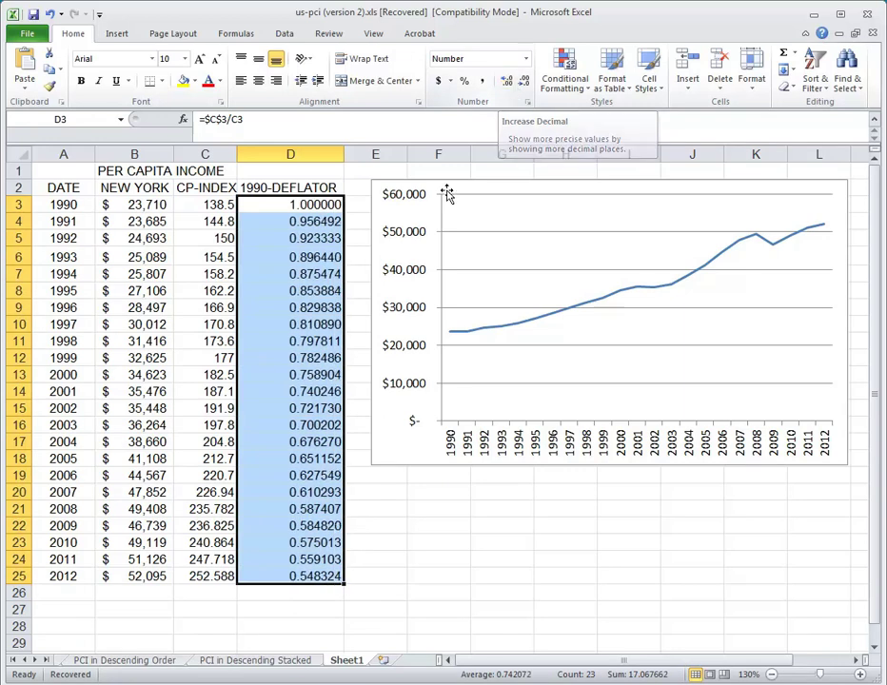
{"action": "left_click", "coordinate": [386, 542]}
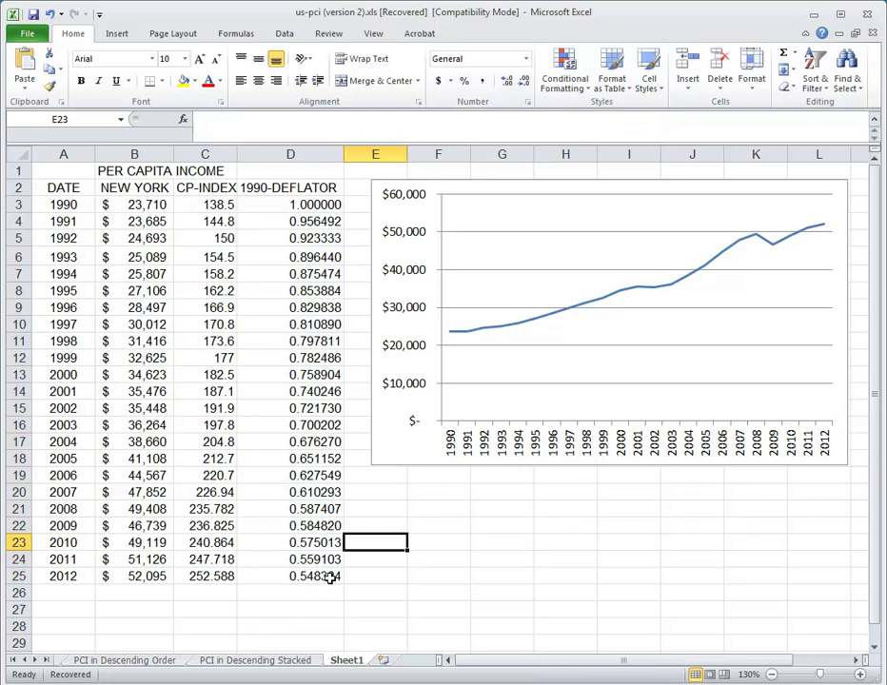
- Move the chart lower and enter the heading 1990$ in cell E2
{"action": "left_click", "coordinate": [353, 191]}
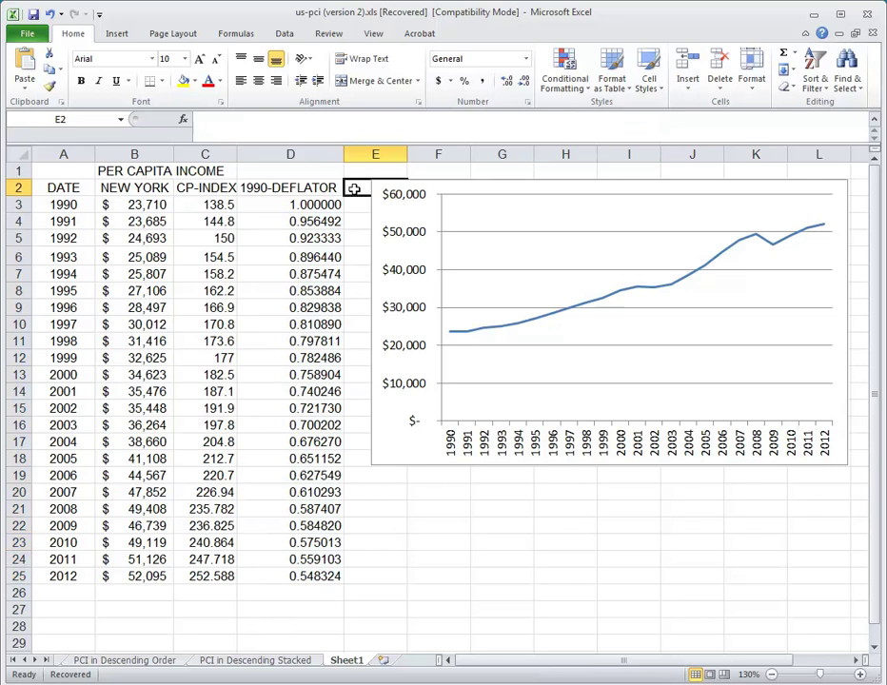
{"action": "left_click_drag", "start_coordinate": [436, 187], "coordinate": [441, 368]}
{"action": "left_click", "coordinate": [368, 190]}
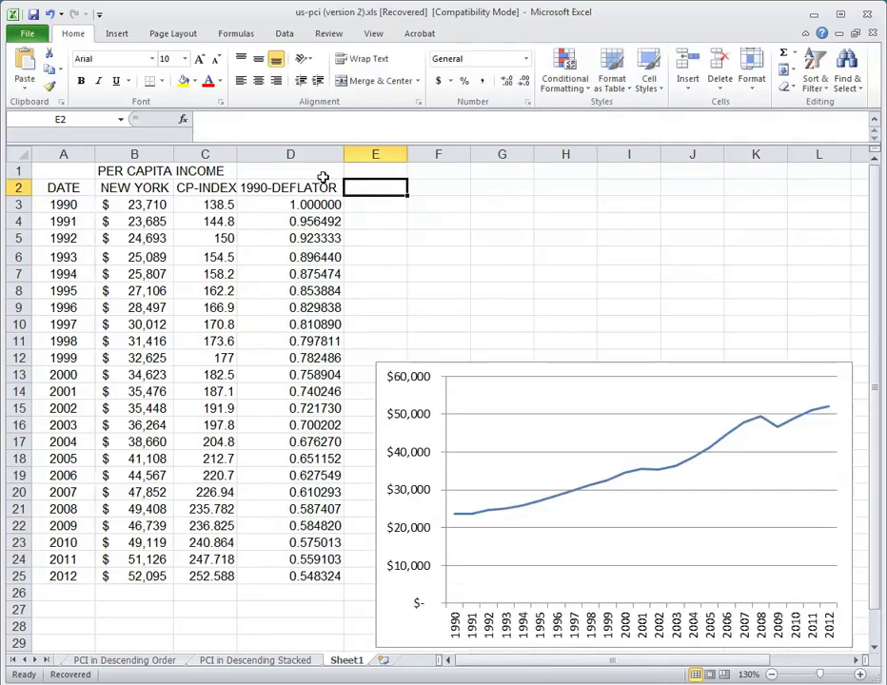
{"action": "type", "text": "19"}
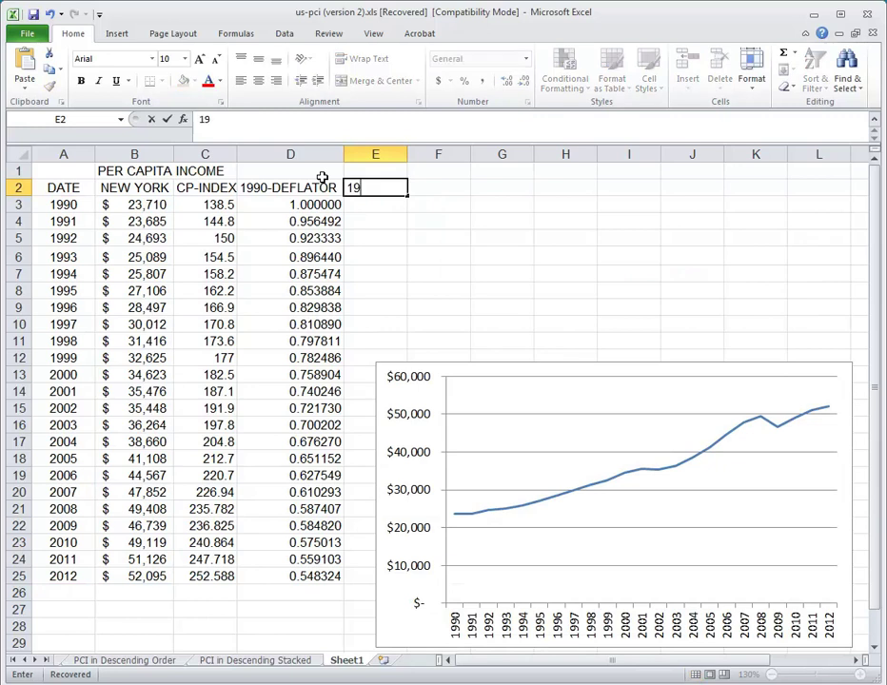
{"action": "type", "text": "99"}
{"action": "key", "text": "BackSpace"}
{"action": "type", "text": "0$"}
{"action": "key", "text": "Return"}
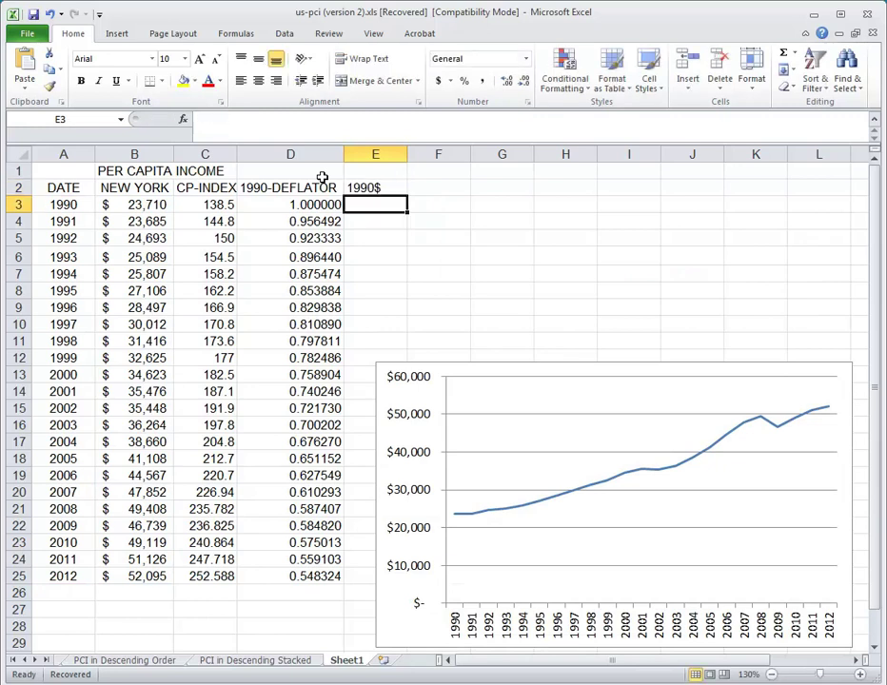
- Enter =D3*B3 in E3 to get the 1990 income of $23,710
{"action": "type", "text": "=D3*"}
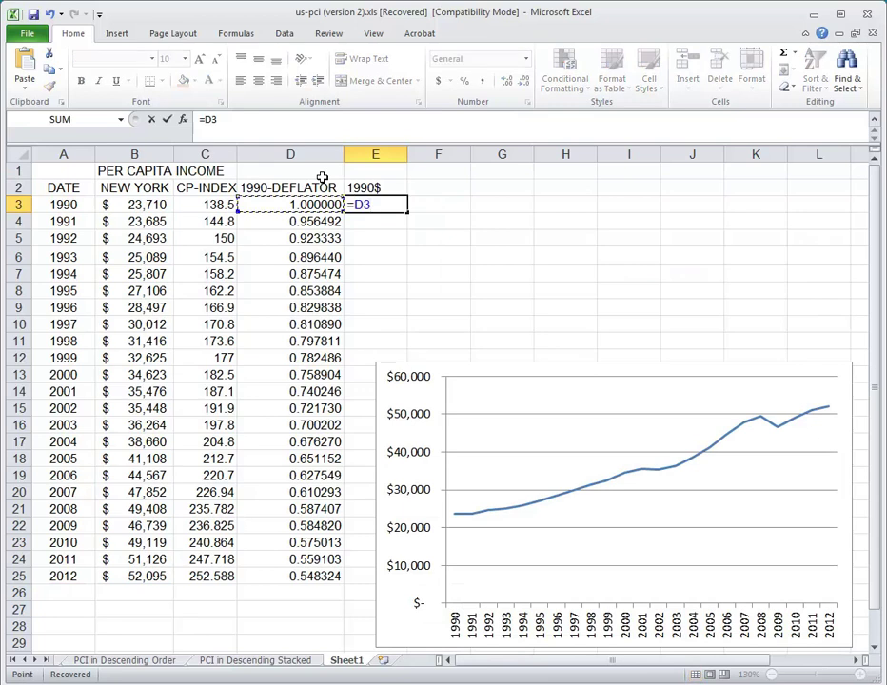
{"action": "key", "text": "Left"}
{"action": "key", "text": "Left"}
{"action": "key", "text": "Left"}
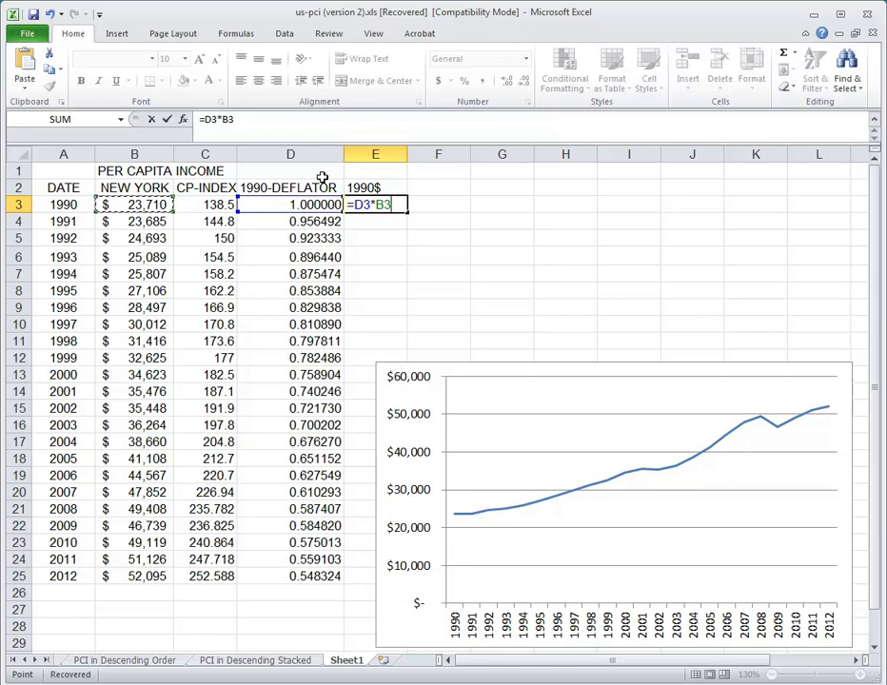
{"action": "key", "text": "Return"}
- Format E3's value as whole-dollar currency, showing $23,710
{"action": "left_click", "coordinate": [370, 200]}
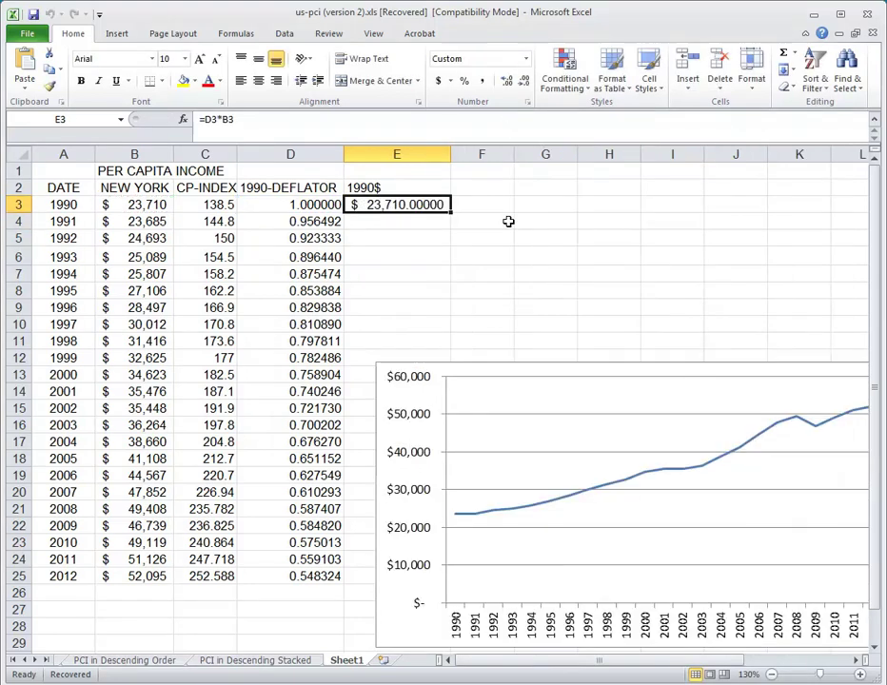
{"action": "left_click", "coordinate": [508, 272]}
{"action": "left_click", "coordinate": [429, 203]}
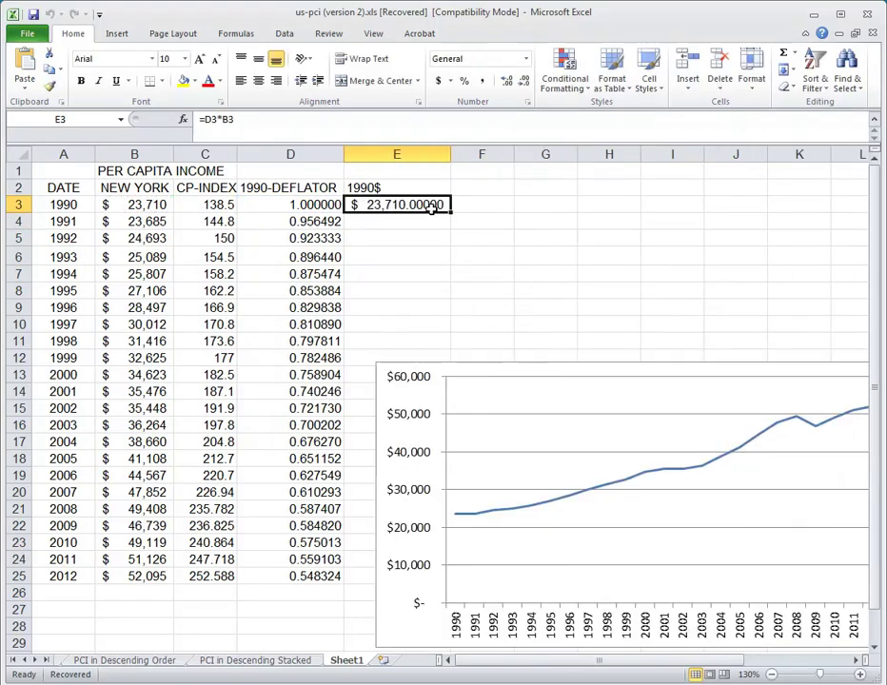
{"action": "left_click", "coordinate": [524, 81]}
{"action": "left_click", "coordinate": [524, 81]}
{"action": "left_click", "coordinate": [524, 81]}
{"action": "left_click", "coordinate": [524, 81]}
{"action": "left_click", "coordinate": [524, 81]}
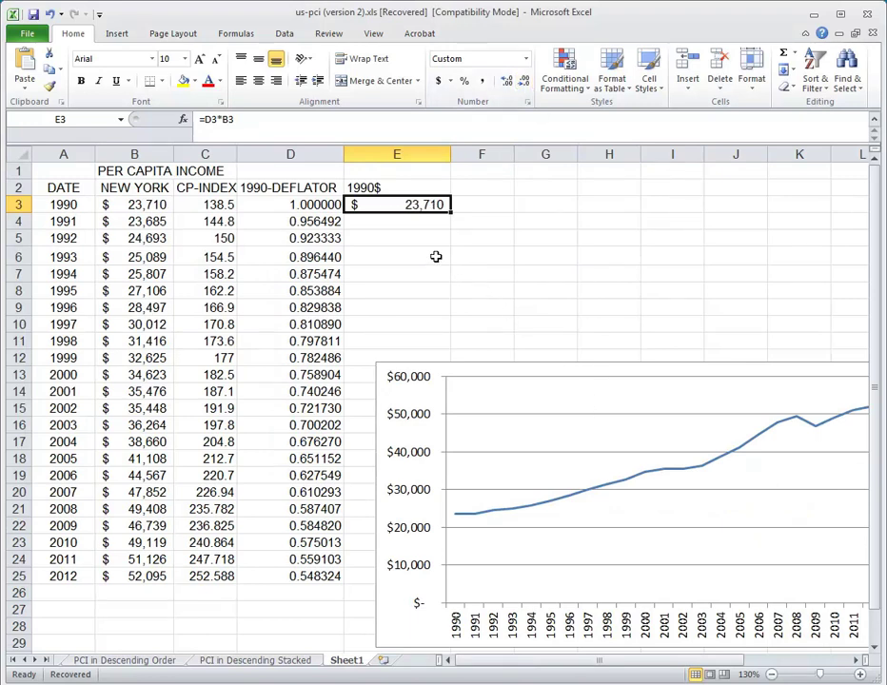
{"action": "left_click", "coordinate": [435, 257]}
{"action": "left_click", "coordinate": [421, 188]}
{"action": "left_click", "coordinate": [423, 204]}
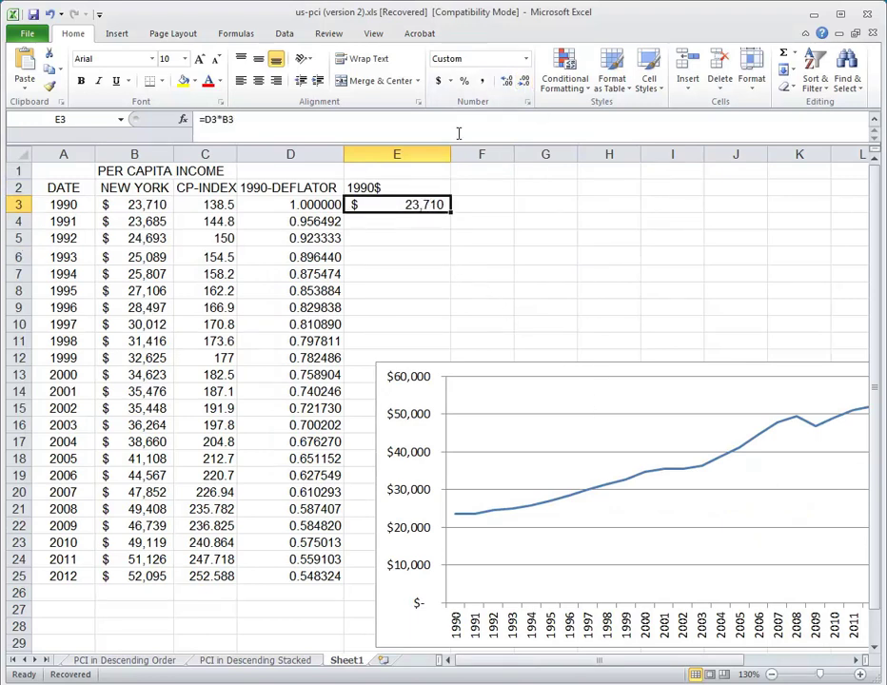
{"action": "left_click", "coordinate": [506, 82]}
{"action": "left_click", "coordinate": [505, 82]}
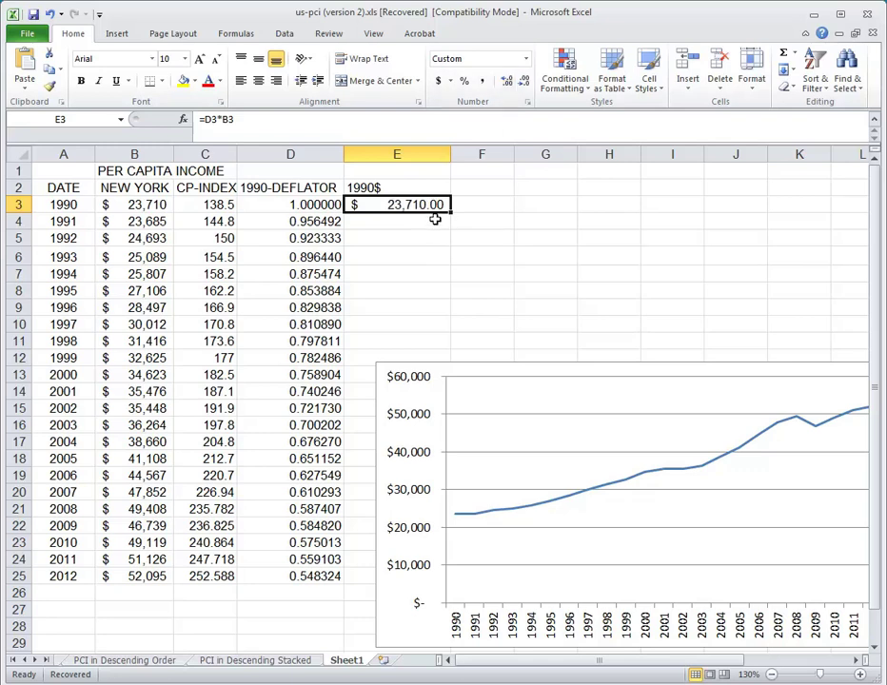
{"action": "left_click", "coordinate": [523, 82]}
{"action": "left_click", "coordinate": [523, 81]}
{"action": "left_click", "coordinate": [498, 267]}
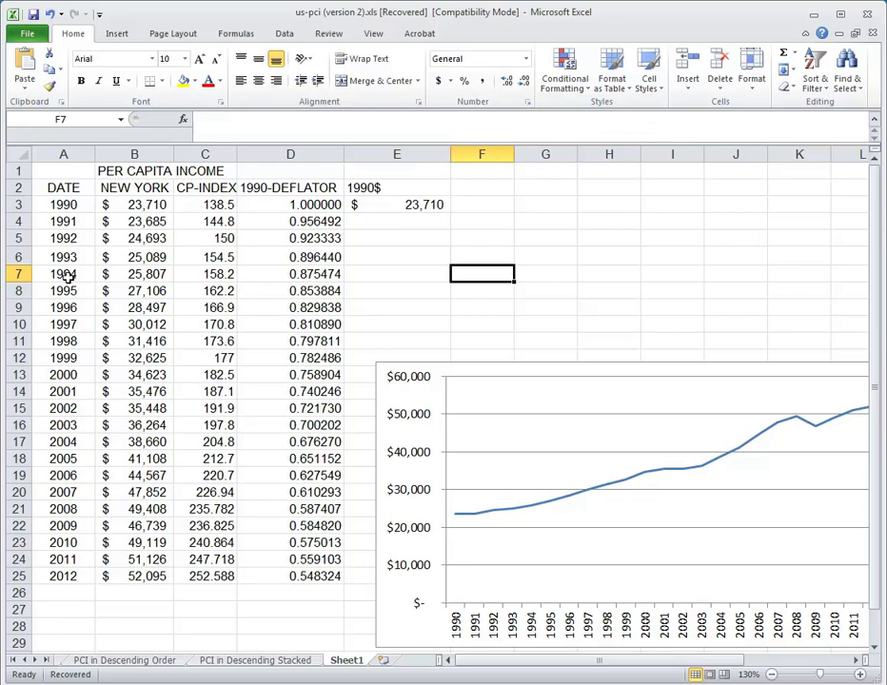
- Zoom to 120%, reposition the chart, autofit column E, and check E3's formula against B3
{"action": "left_click", "coordinate": [770, 674]}
{"action": "left_click_drag", "start_coordinate": [563, 347], "coordinate": [618, 362]}
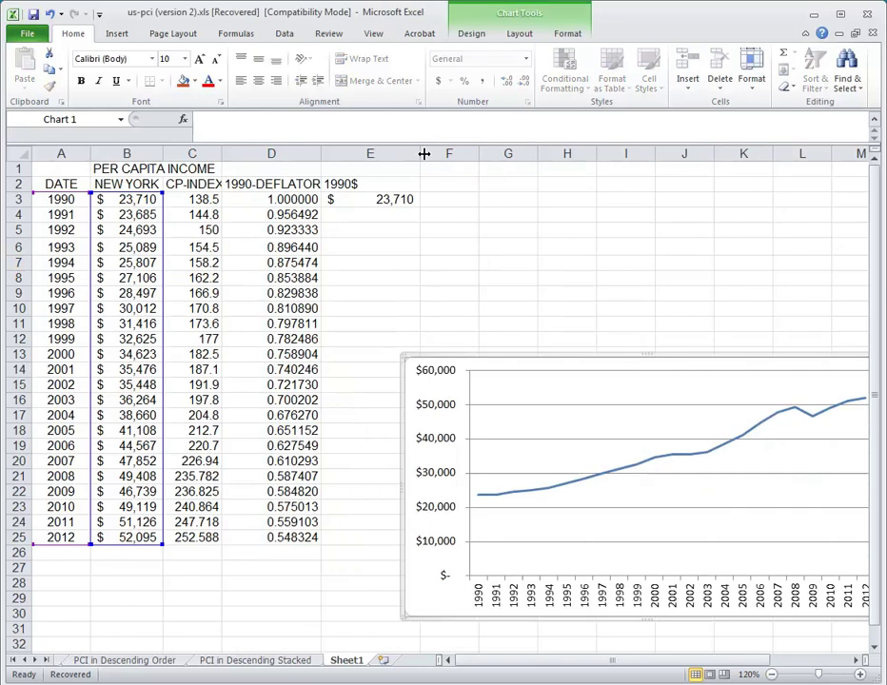
{"action": "double_click", "coordinate": [421, 153]}
{"action": "left_click", "coordinate": [390, 228]}
{"action": "left_click", "coordinate": [354, 199]}
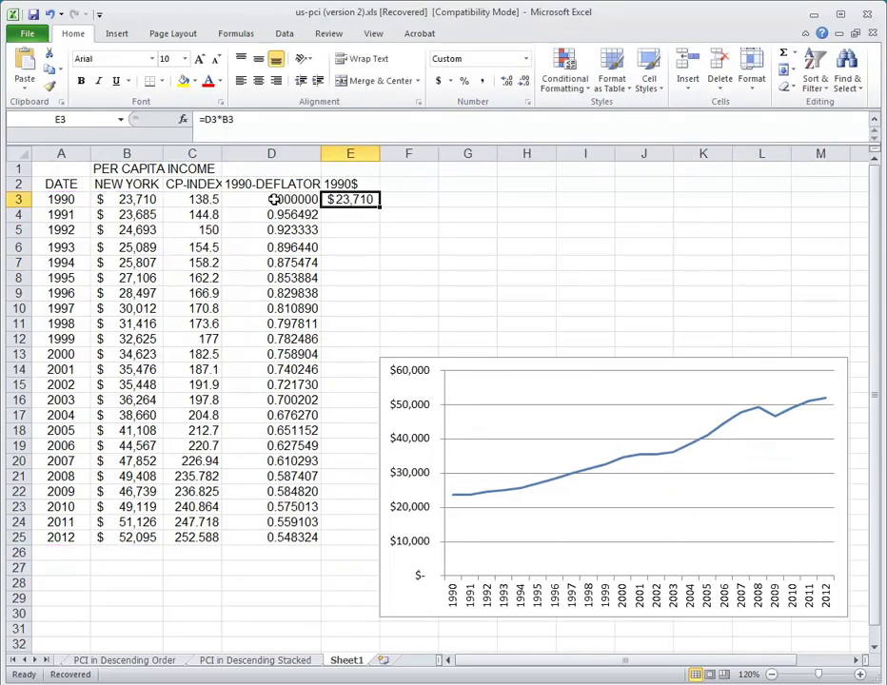
{"action": "left_click", "coordinate": [131, 200]}
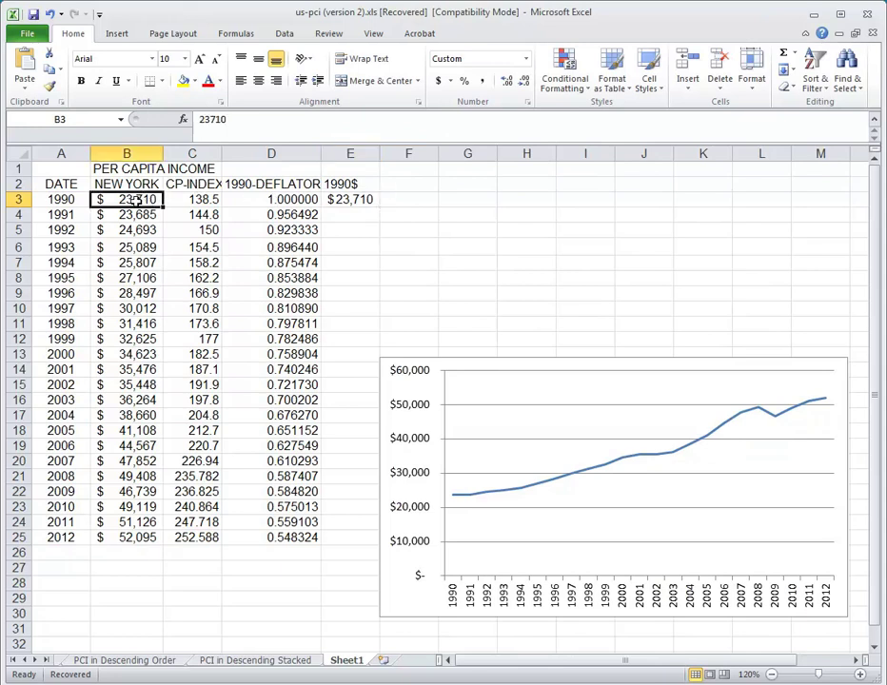
- Copy E3's formula down to E25, giving 1990$ incomes from $23,710 to $28,565
{"action": "left_click", "coordinate": [362, 199]}
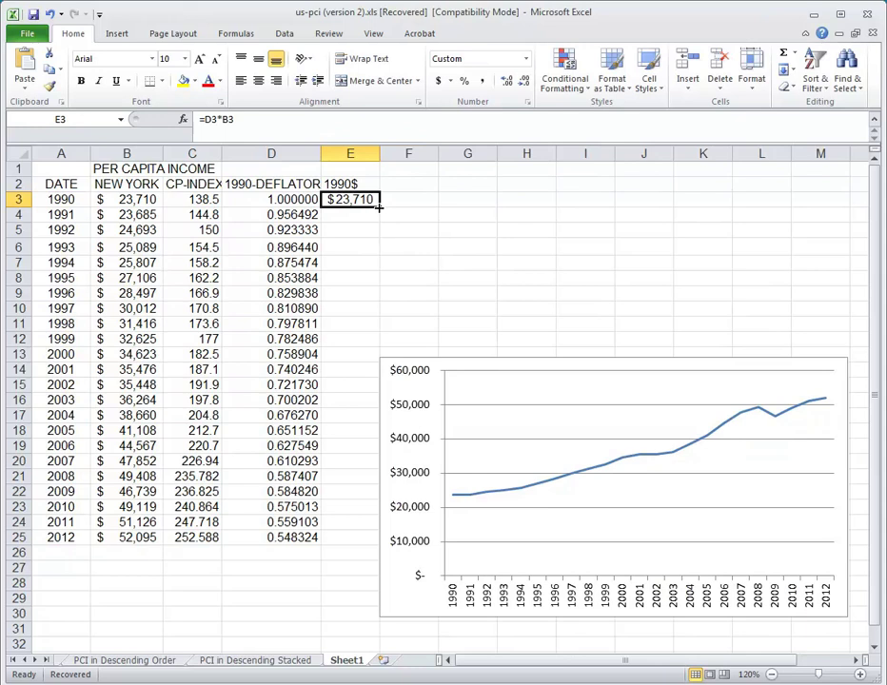
{"action": "left_click_drag", "start_coordinate": [382, 218], "coordinate": [366, 545]}
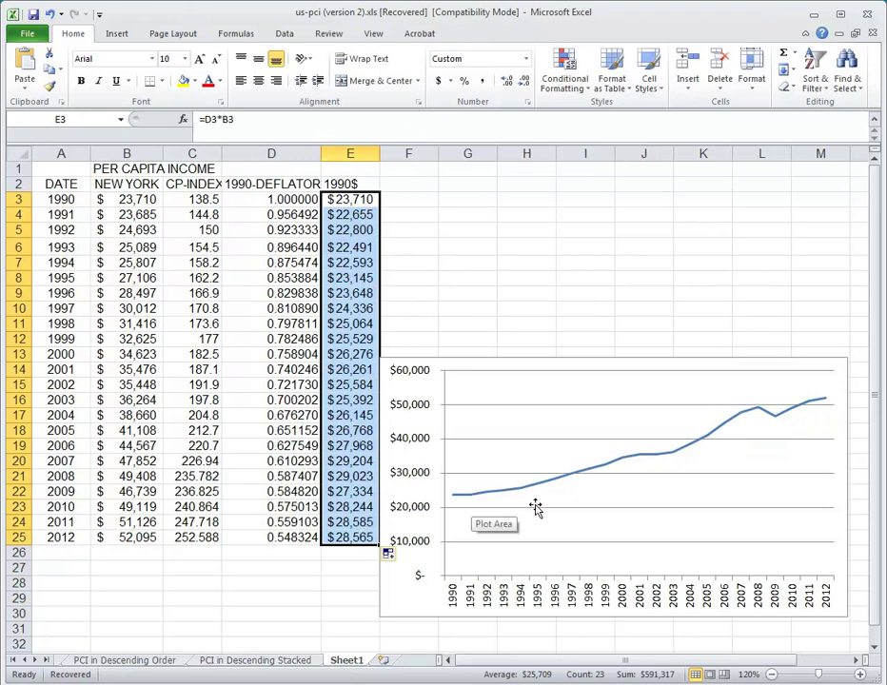
- Add a new chart series whose values are the 1990$ cells E3:E25
{"action": "right_click", "coordinate": [560, 488]}
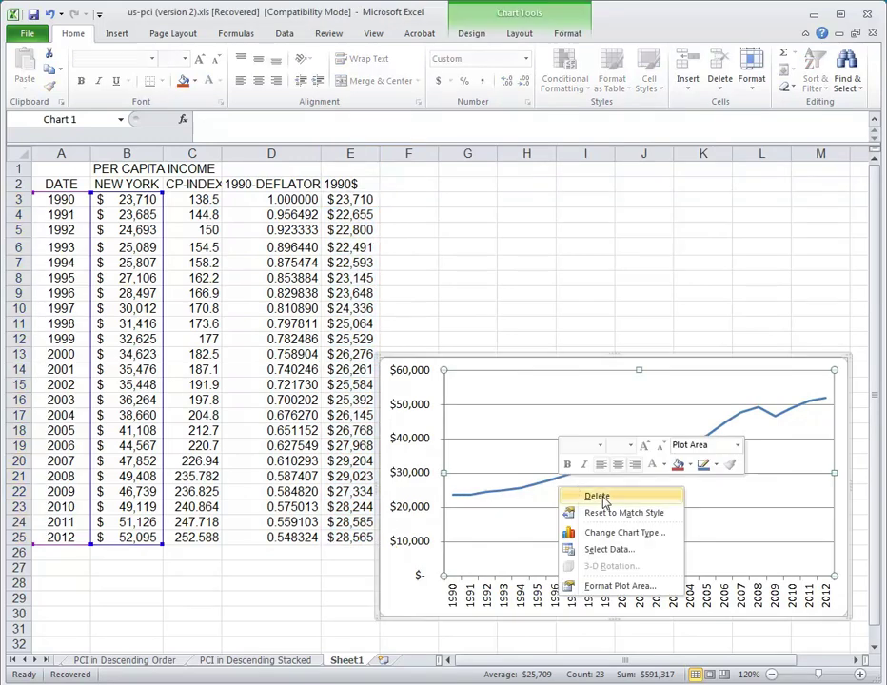
{"action": "left_click", "coordinate": [624, 557]}
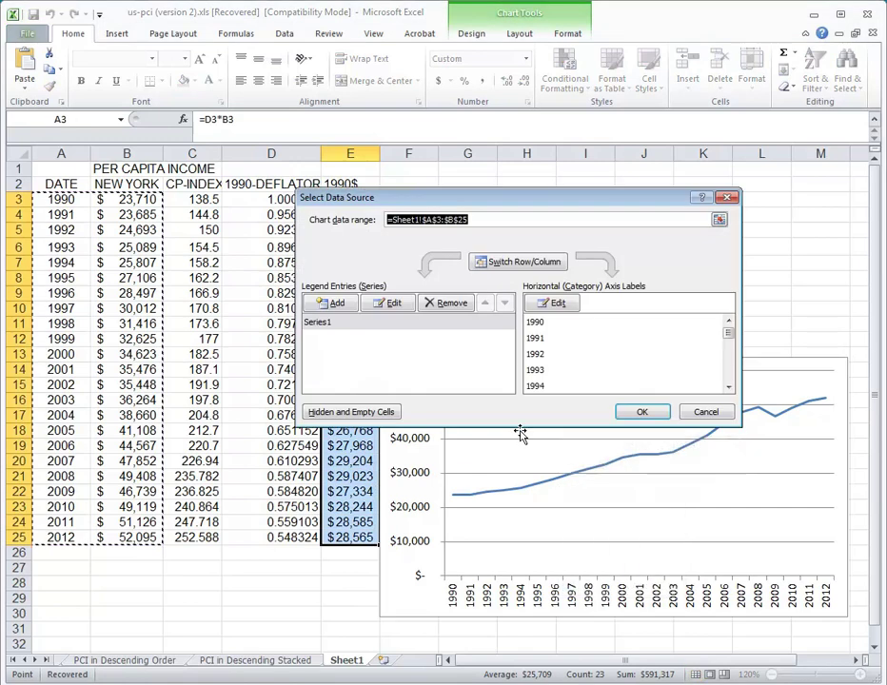
{"action": "left_click", "coordinate": [336, 302]}
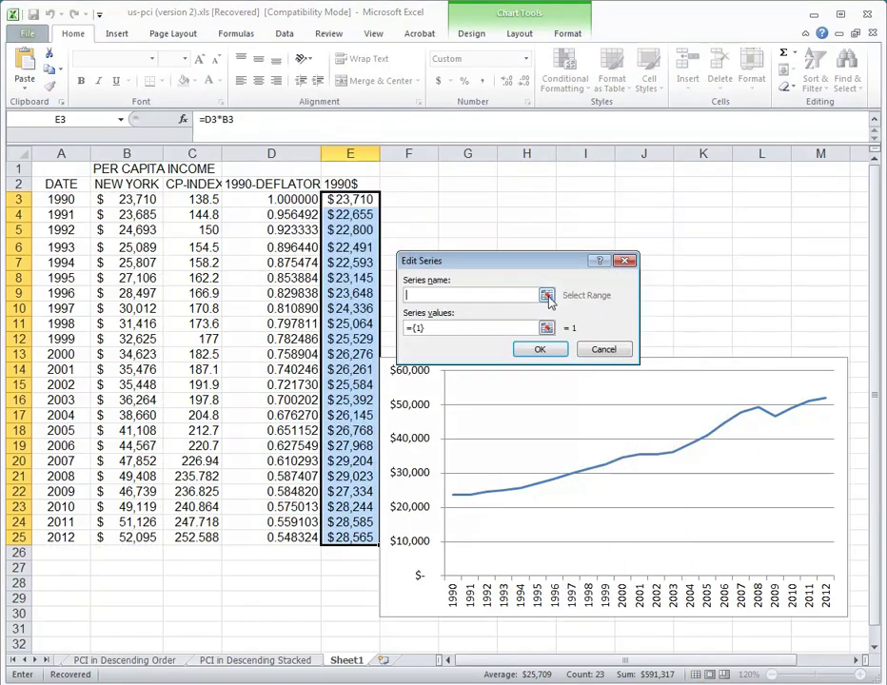
{"action": "left_click", "coordinate": [546, 327]}
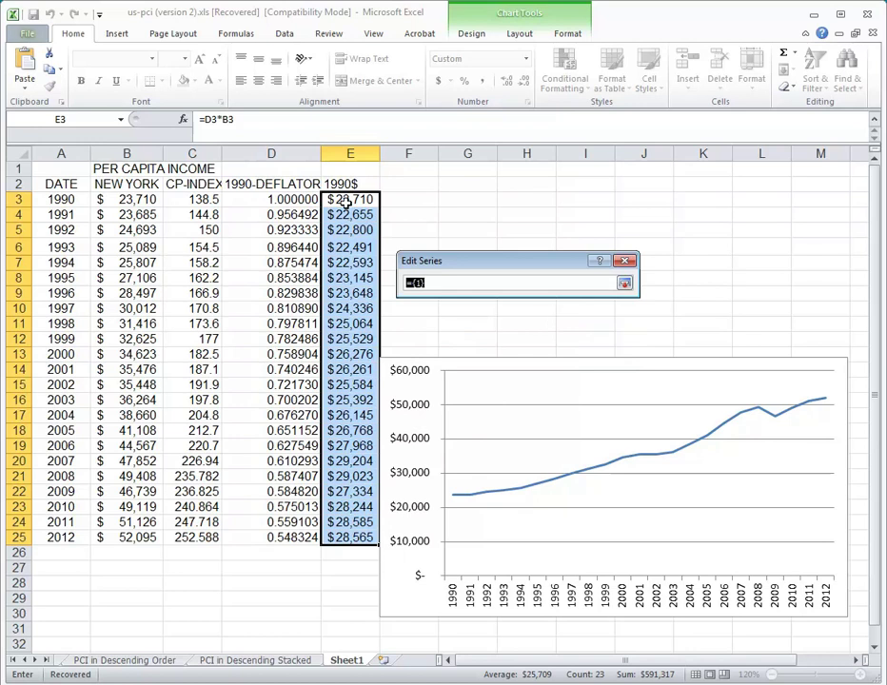
{"action": "left_click_drag", "start_coordinate": [346, 202], "coordinate": [350, 539]}
{"action": "left_click", "coordinate": [624, 282]}
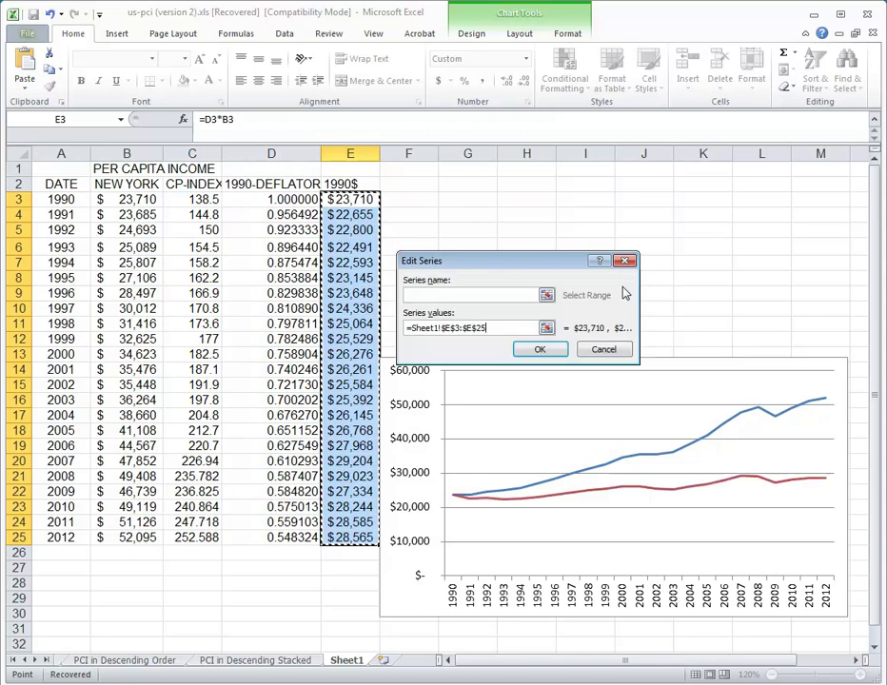
{"action": "left_click", "coordinate": [548, 351]}
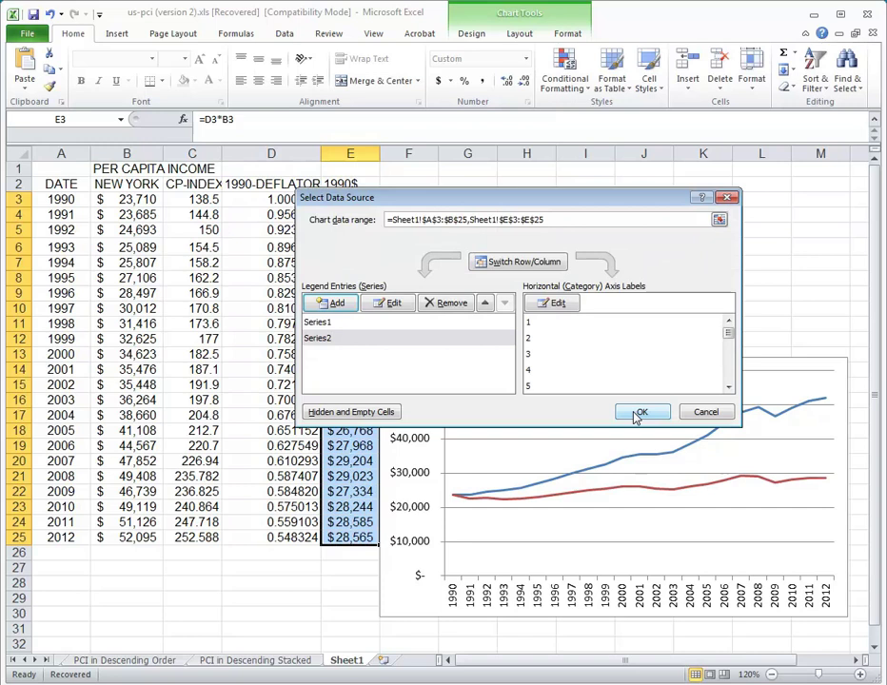
{"action": "left_click", "coordinate": [639, 413]}
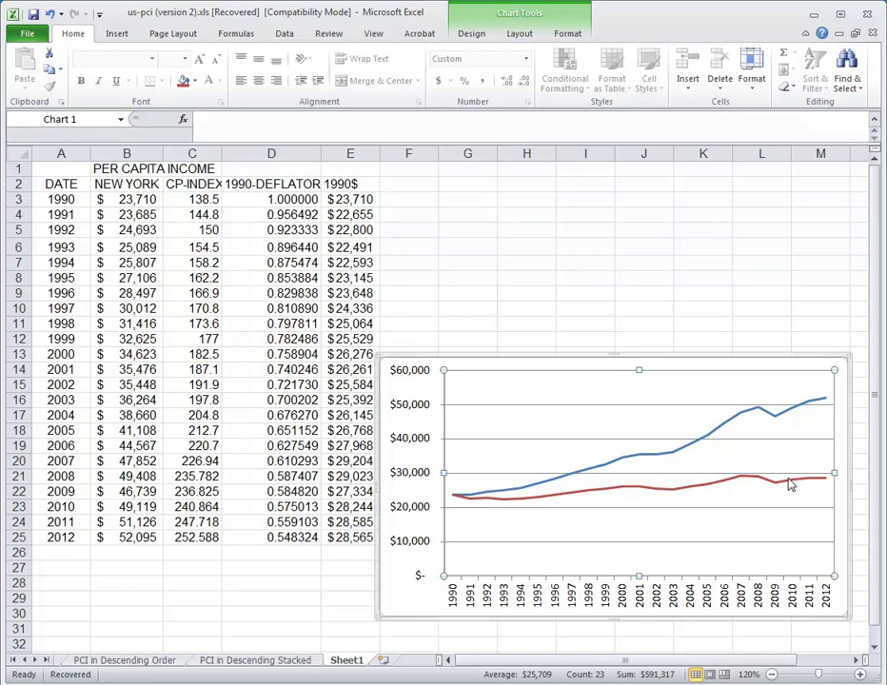
{"action": "mouse_move", "coordinate": [814, 484]}
- Enter the heading 2012-DEF in cell F2
{"action": "left_click", "coordinate": [404, 200]}
{"action": "left_click", "coordinate": [416, 181]}
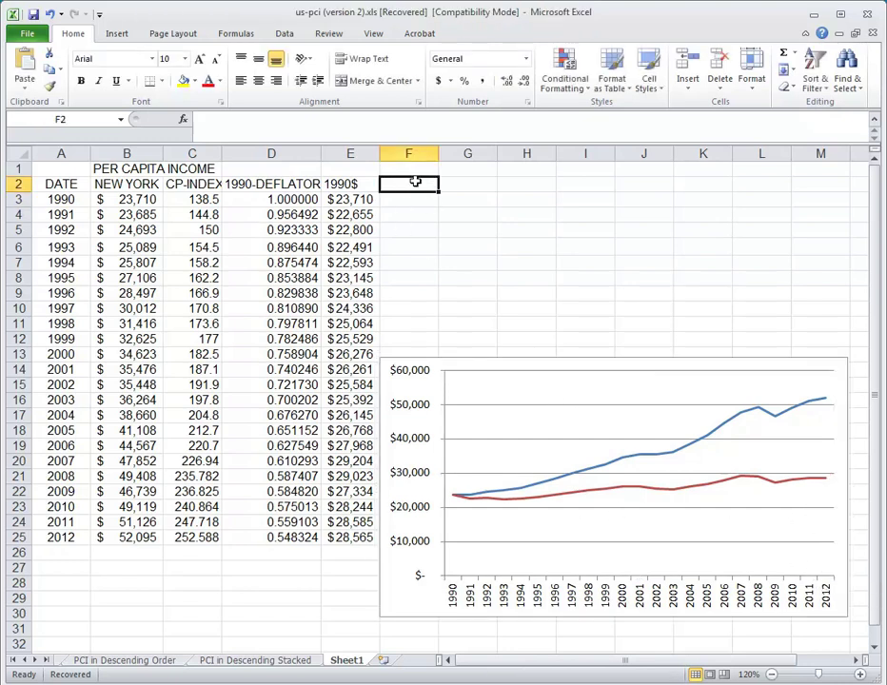
{"action": "type", "text": "21"}
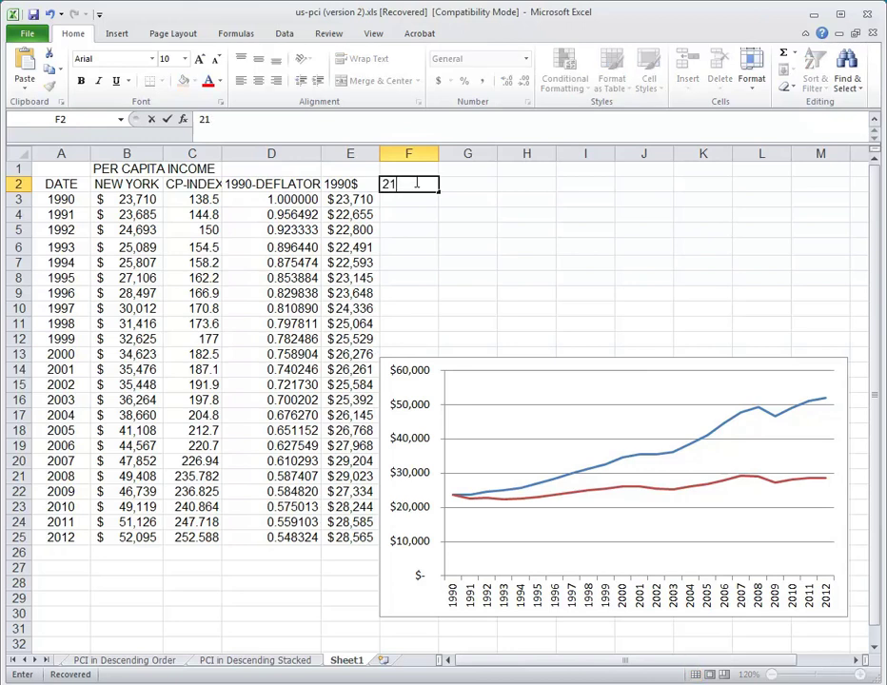
{"action": "type", "text": "0012-DEF"}
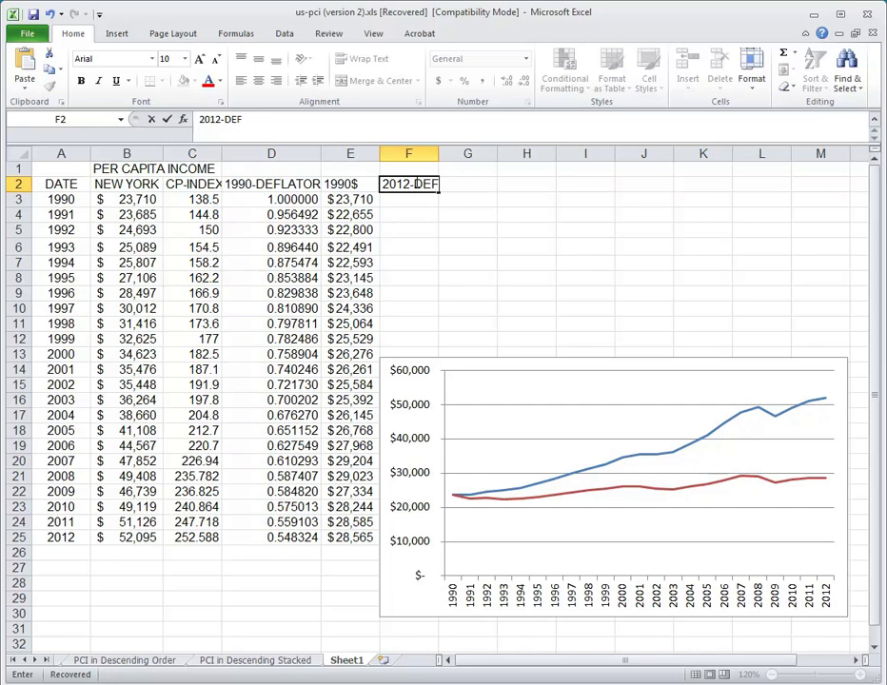
{"action": "key", "text": "Return"}
- In F3, divide the anchored 2012 CP-INDEX in C25 by the 1990 CP-INDEX in C3
{"action": "type", "text": "="}
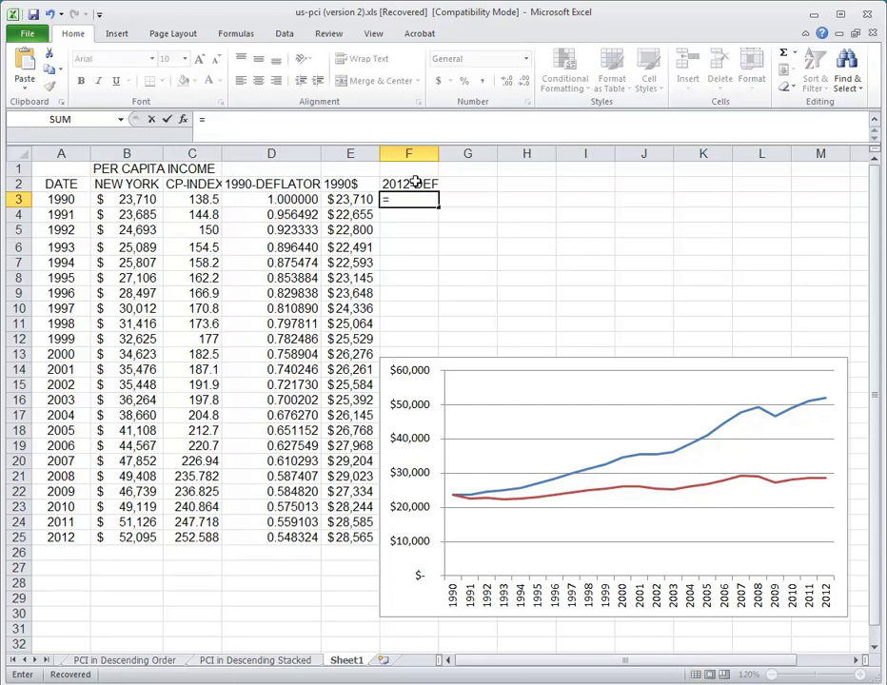
{"action": "left_click", "coordinate": [198, 538]}
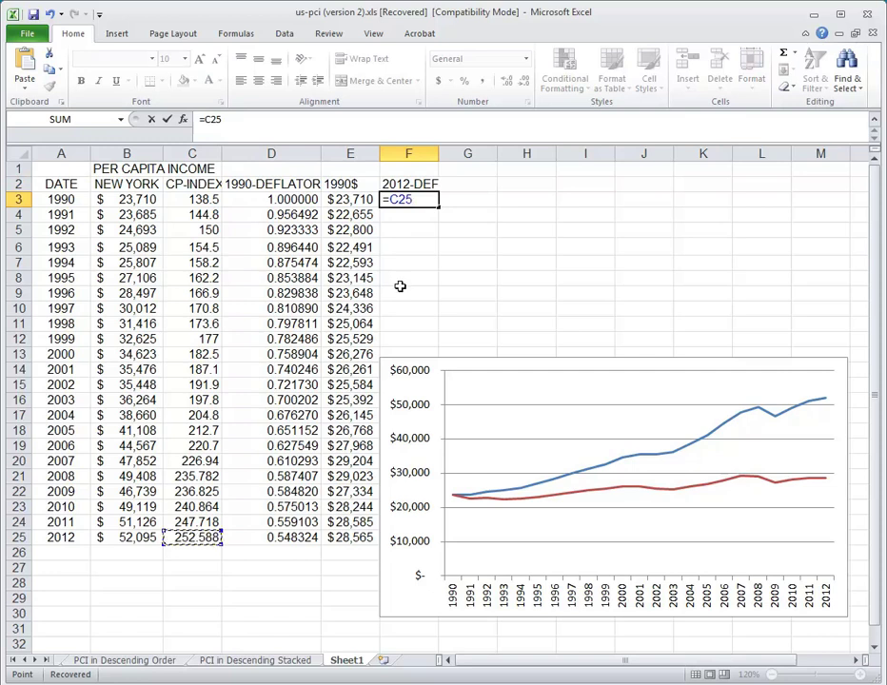
{"action": "left_click", "coordinate": [394, 200]}
{"action": "type", "text": "$"}
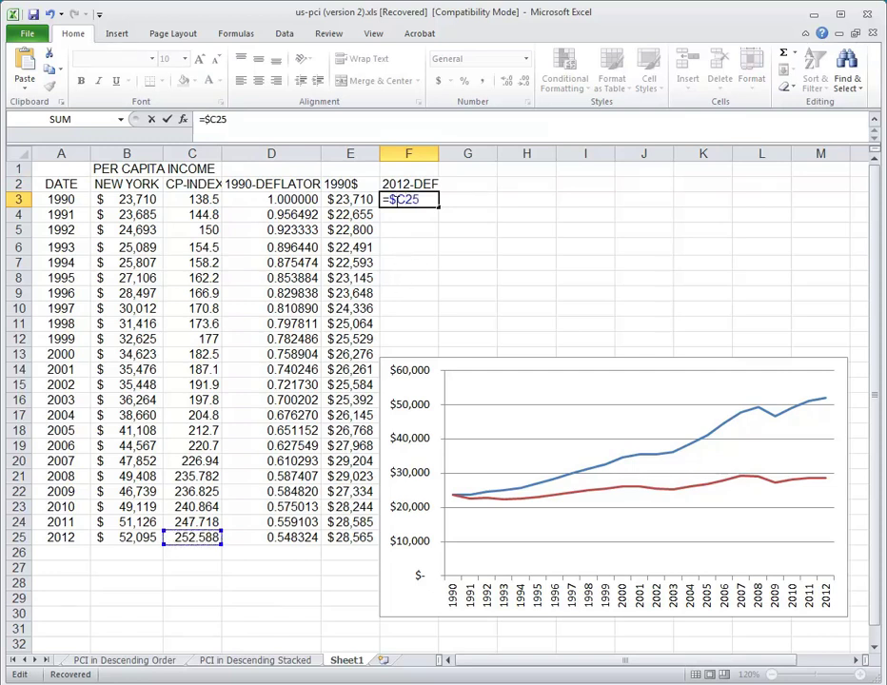
{"action": "key", "text": "Right"}
{"action": "type", "text": "$"}
{"action": "left_click", "coordinate": [207, 202]}
{"action": "key", "text": "Return"}
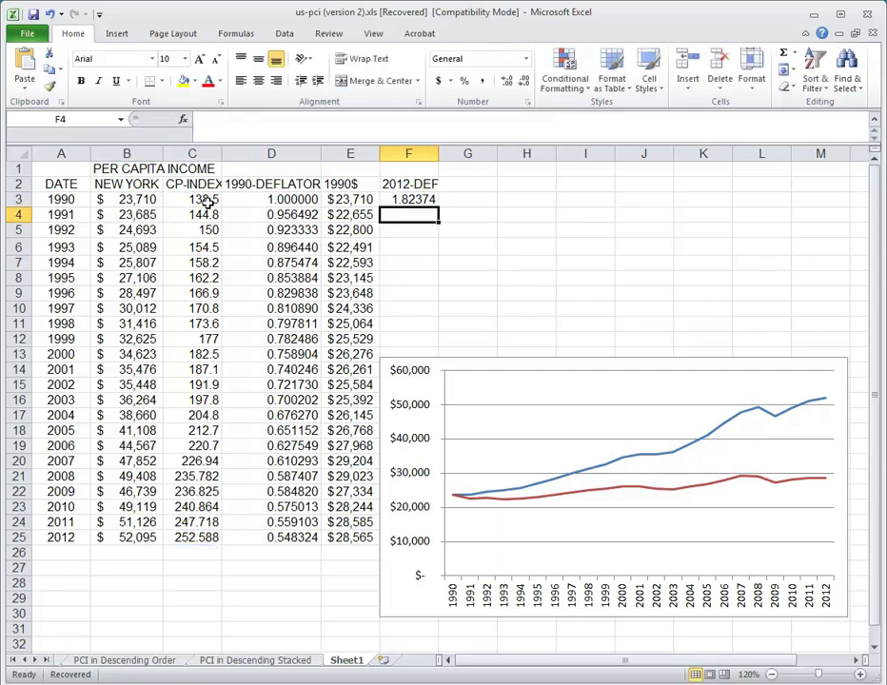
- Fill the deflator formula down to F25 and move the chart below the table
{"action": "left_click", "coordinate": [425, 199]}
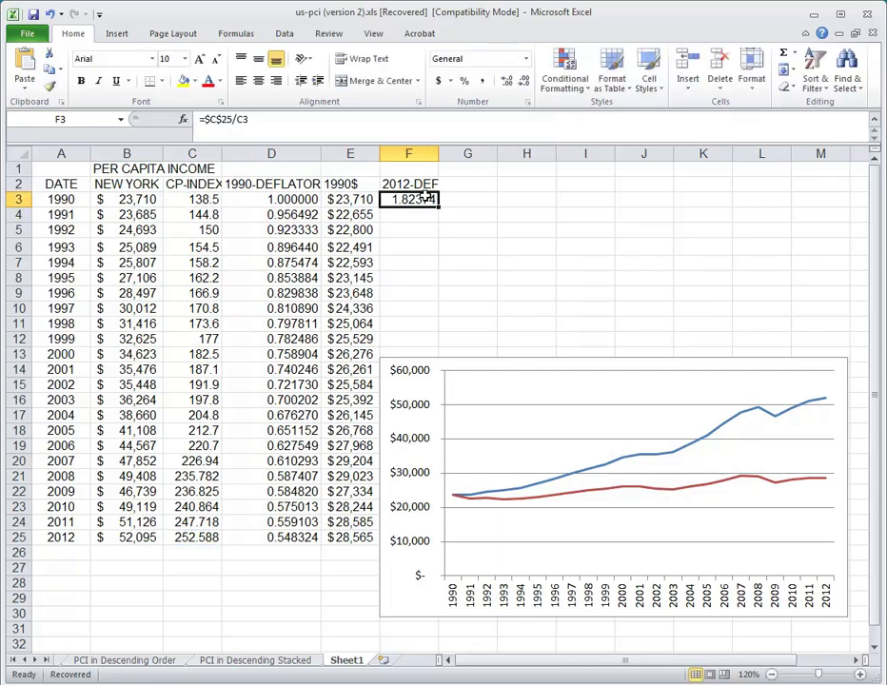
{"action": "left_click_drag", "start_coordinate": [440, 205], "coordinate": [430, 540]}
{"action": "left_click_drag", "start_coordinate": [469, 372], "coordinate": [248, 577]}
{"action": "key", "text": "Escape"}
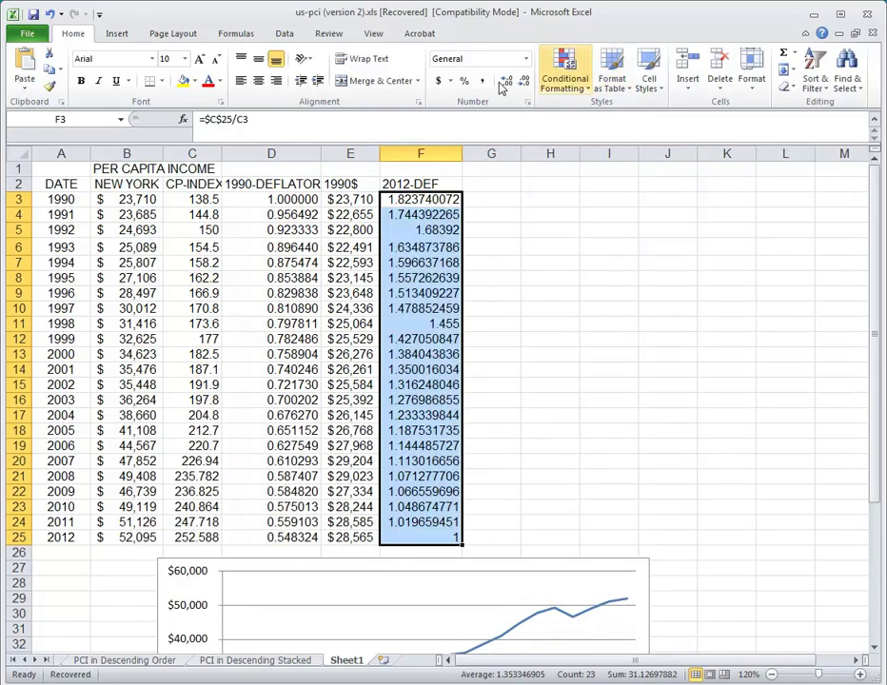
- Show the deflators with five decimals and narrow column F to fit
{"action": "left_click", "coordinate": [506, 81]}
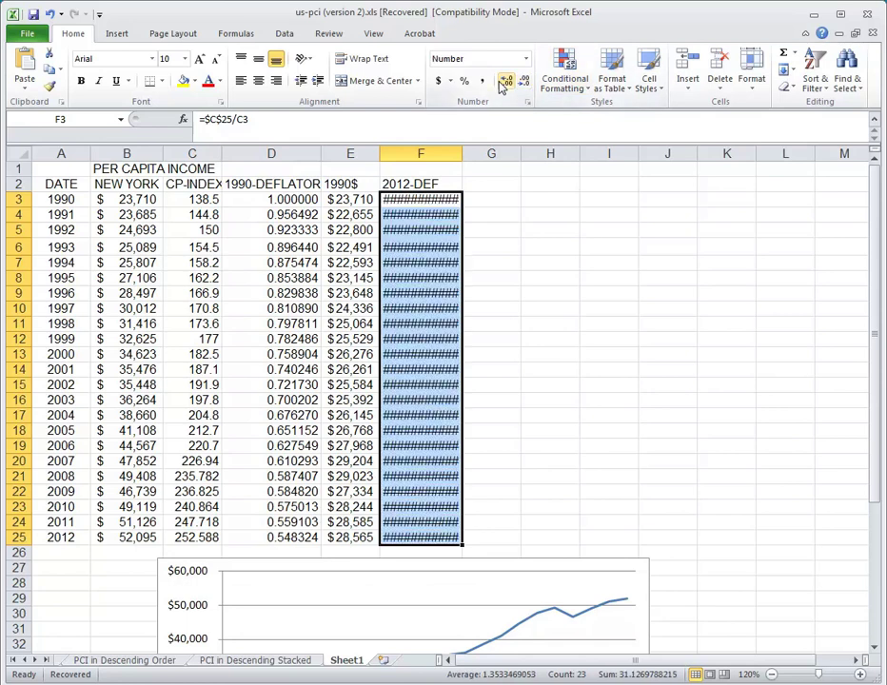
{"action": "left_click", "coordinate": [524, 84]}
{"action": "left_click", "coordinate": [524, 84]}
{"action": "left_click", "coordinate": [524, 85]}
{"action": "left_click", "coordinate": [524, 85]}
{"action": "left_click", "coordinate": [524, 85]}
{"action": "left_click", "coordinate": [550, 262]}
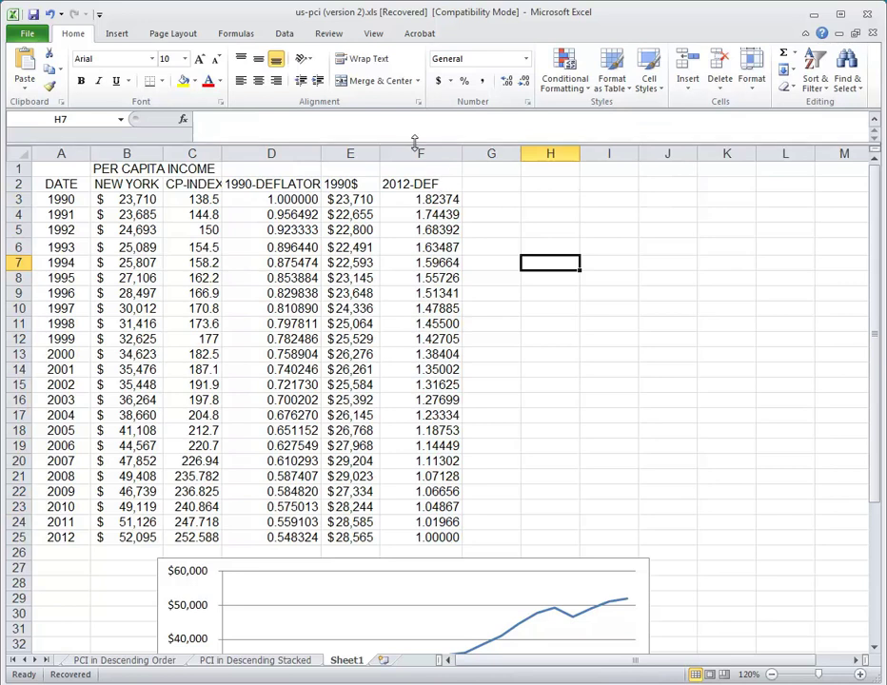
{"action": "left_click_drag", "start_coordinate": [462, 154], "coordinate": [443, 155]}
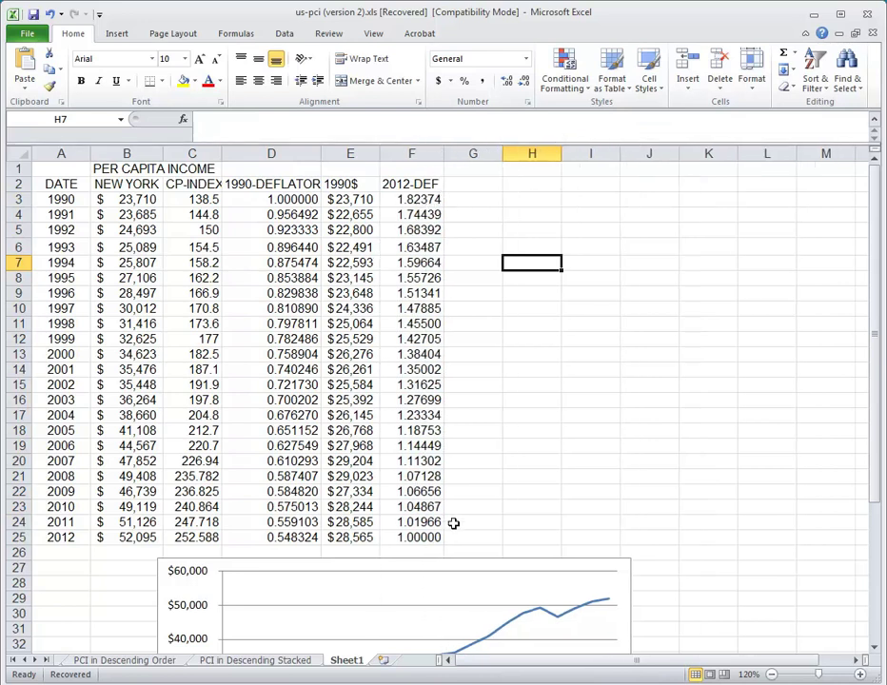
{"action": "left_click", "coordinate": [285, 198]}
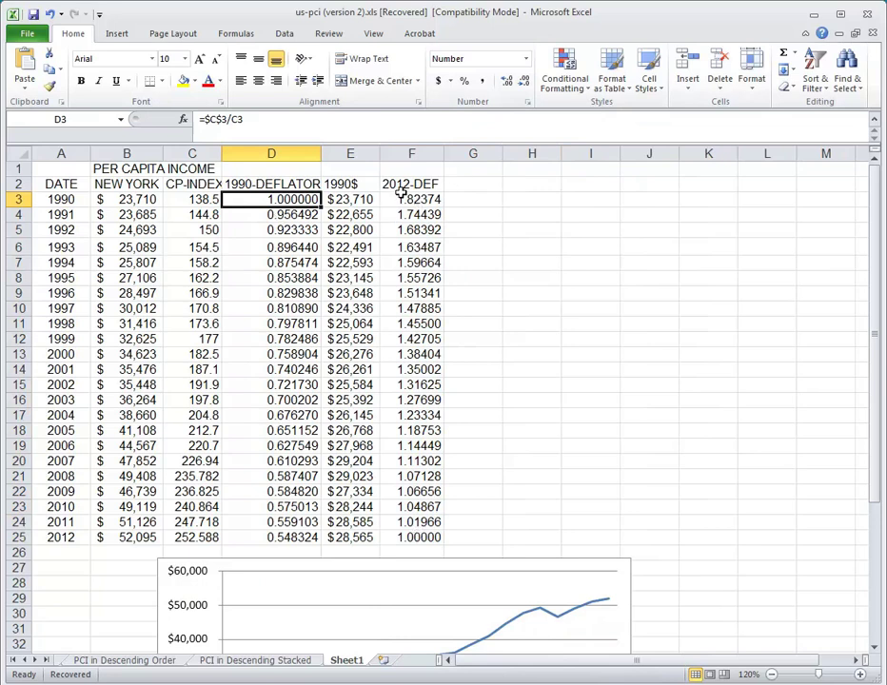
{"action": "left_click", "coordinate": [414, 534]}
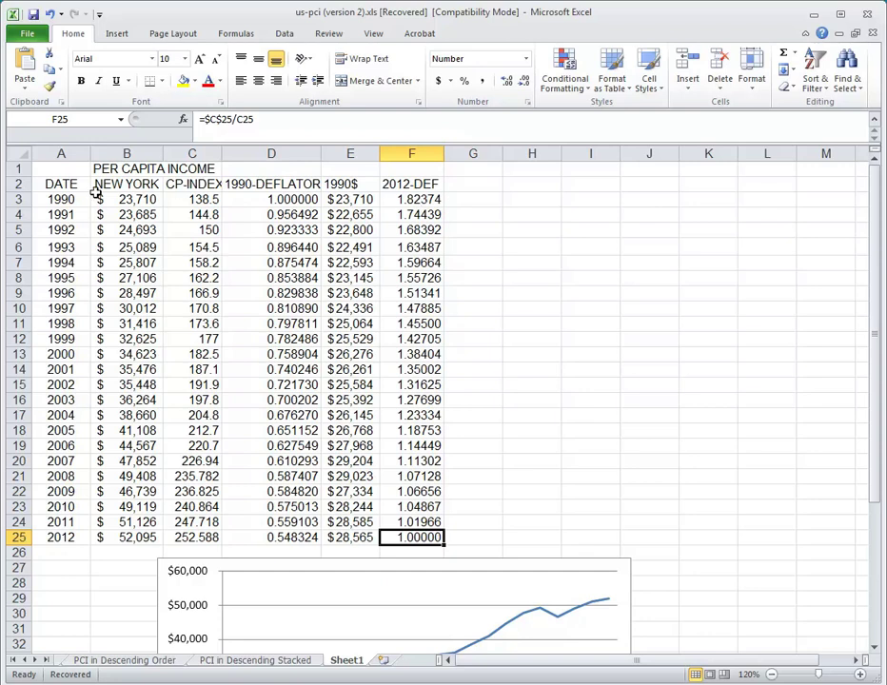
{"action": "left_click", "coordinate": [437, 201]}
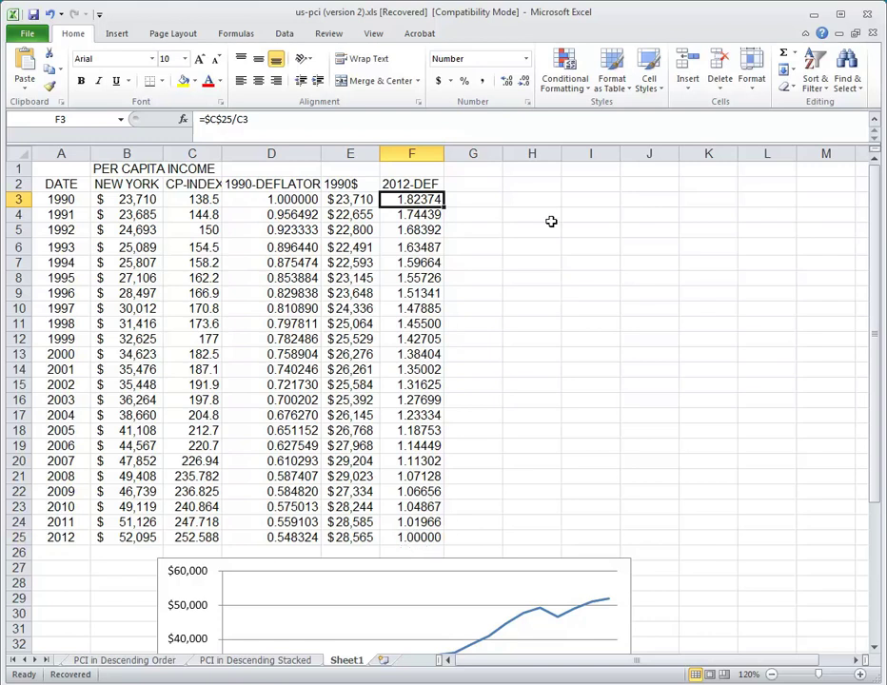
{"action": "left_click", "coordinate": [486, 187]}
{"action": "left_click", "coordinate": [464, 202]}
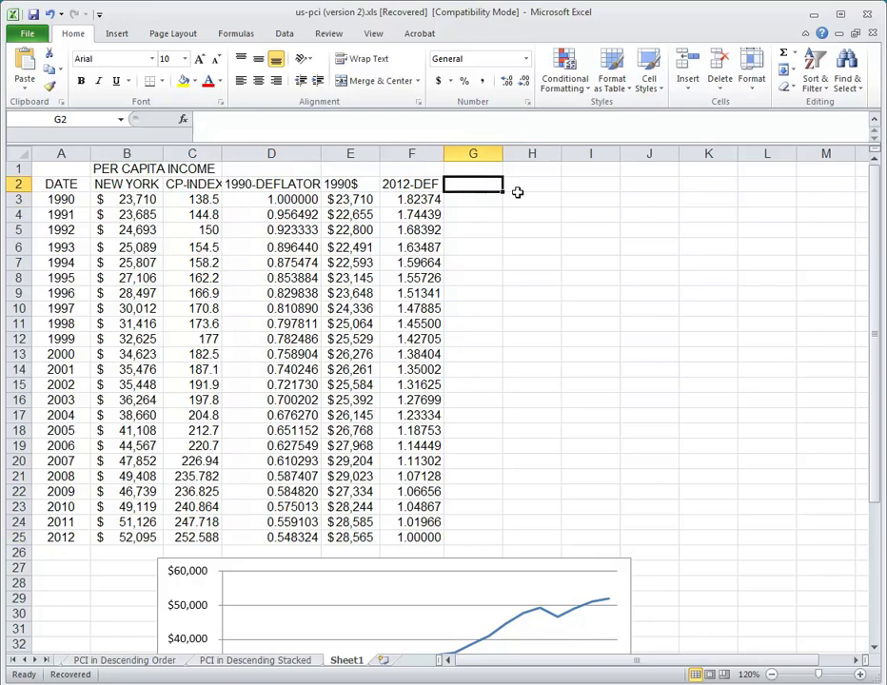
- Enter the heading 2012$ in G2 and the formula =F3*B3 in G3
{"action": "type", "text": "21"}
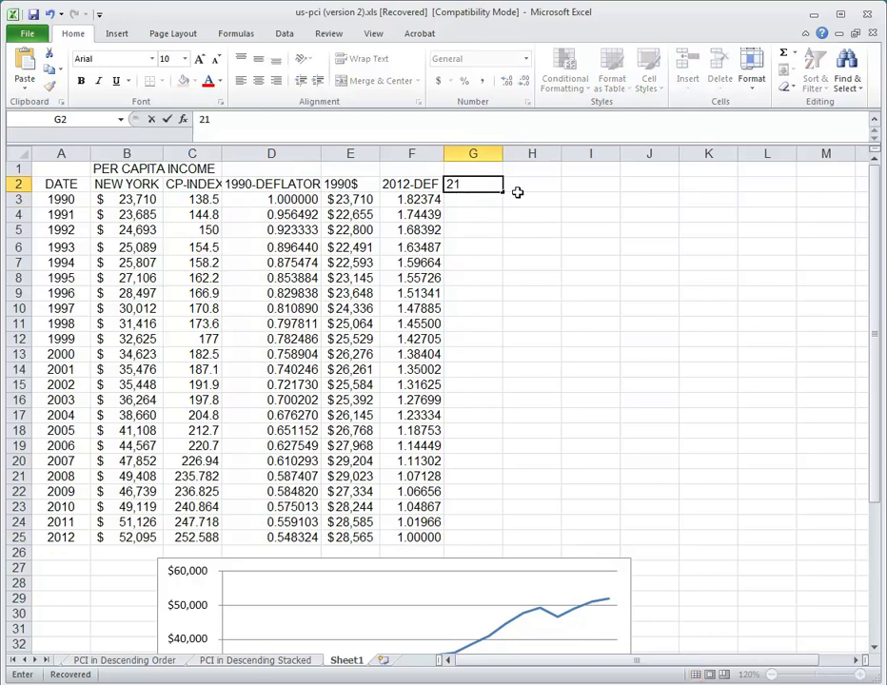
{"action": "type", "text": "12$"}
{"action": "key", "text": "Return"}
{"action": "type", "text": "="}
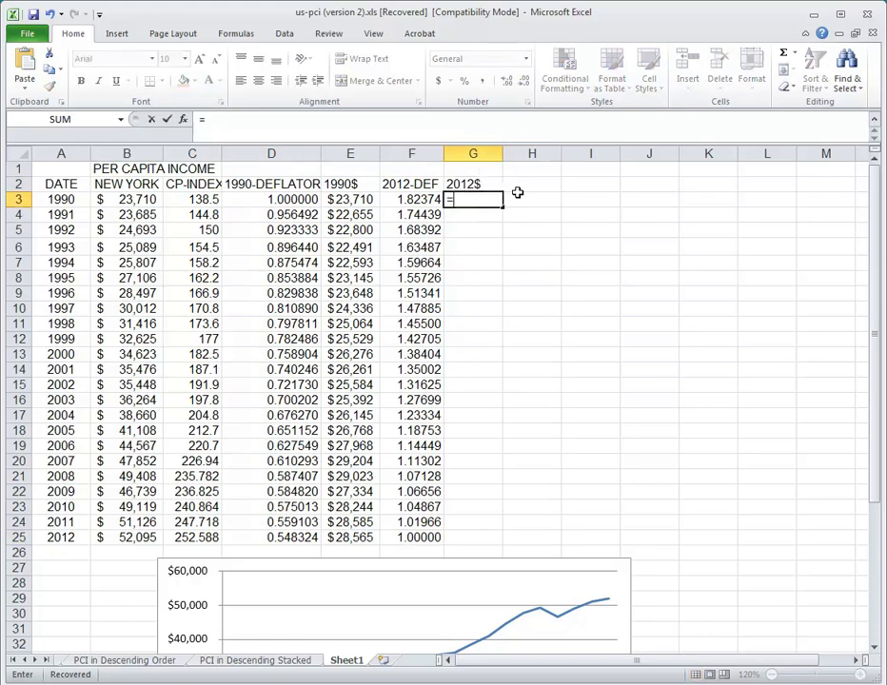
{"action": "key", "text": "Left"}
{"action": "type", "text": "*"}
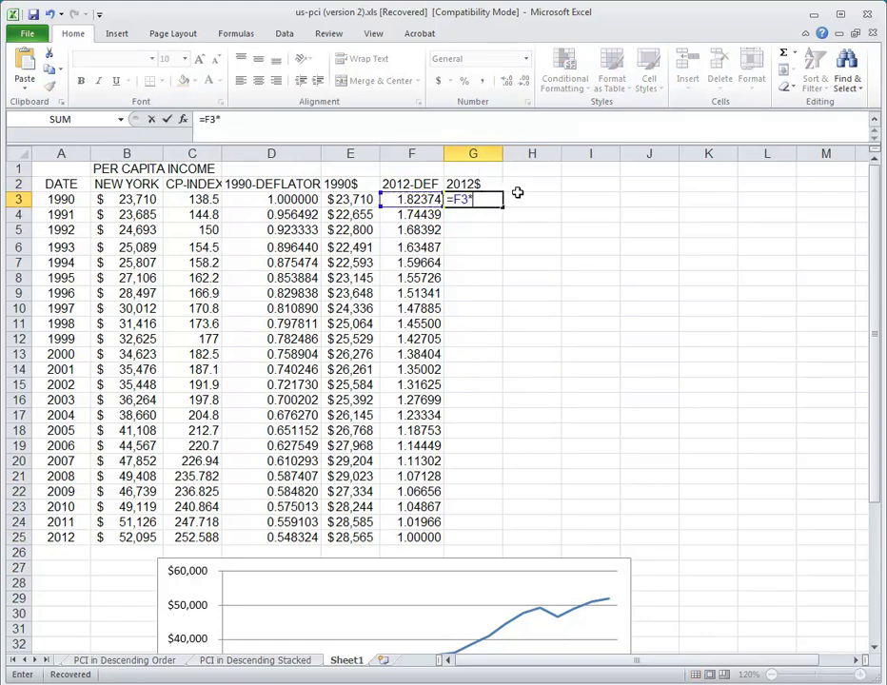
{"action": "key", "text": "Left"}
{"action": "key", "text": "Left"}
{"action": "key", "text": "Left"}
{"action": "key", "text": "Left"}
{"action": "key", "text": "Left"}
{"action": "key", "text": "Return"}
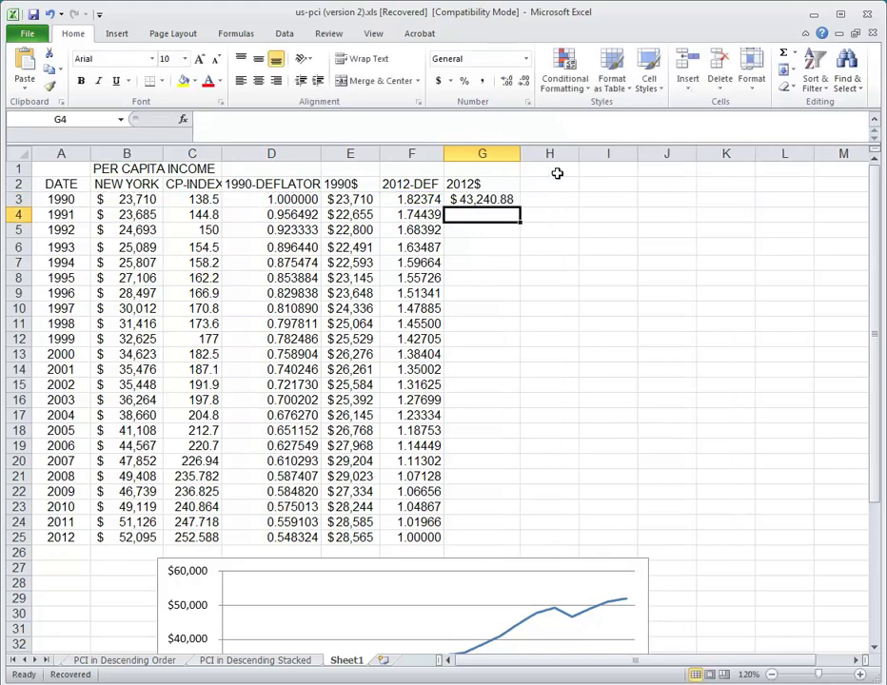
- Show the 2012$ value without cents, fill it down to G25, and widen column G
{"action": "left_click", "coordinate": [516, 199]}
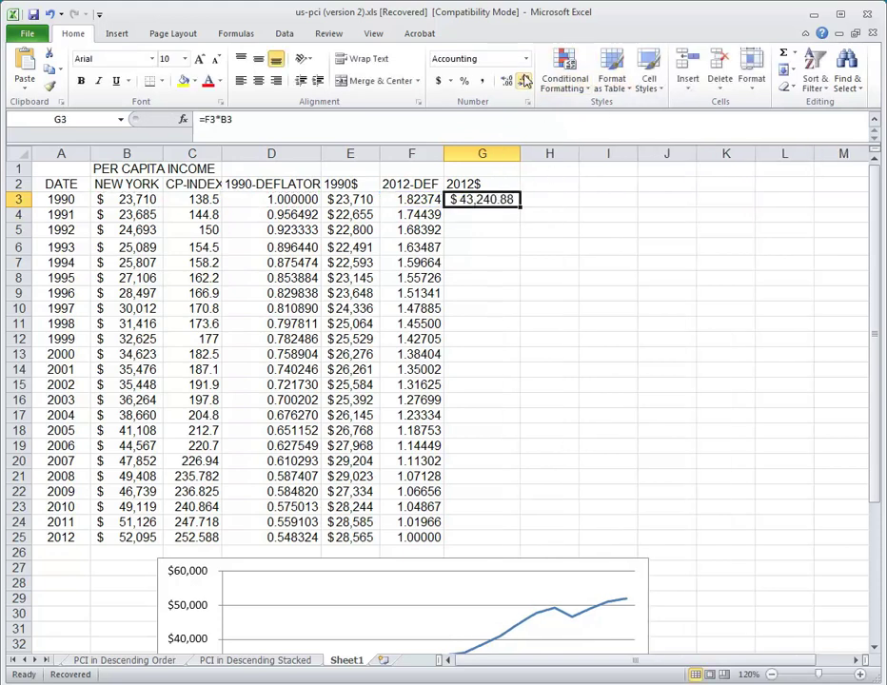
{"action": "left_click", "coordinate": [523, 81]}
{"action": "left_click", "coordinate": [523, 81]}
{"action": "left_click_drag", "start_coordinate": [520, 207], "coordinate": [545, 540]}
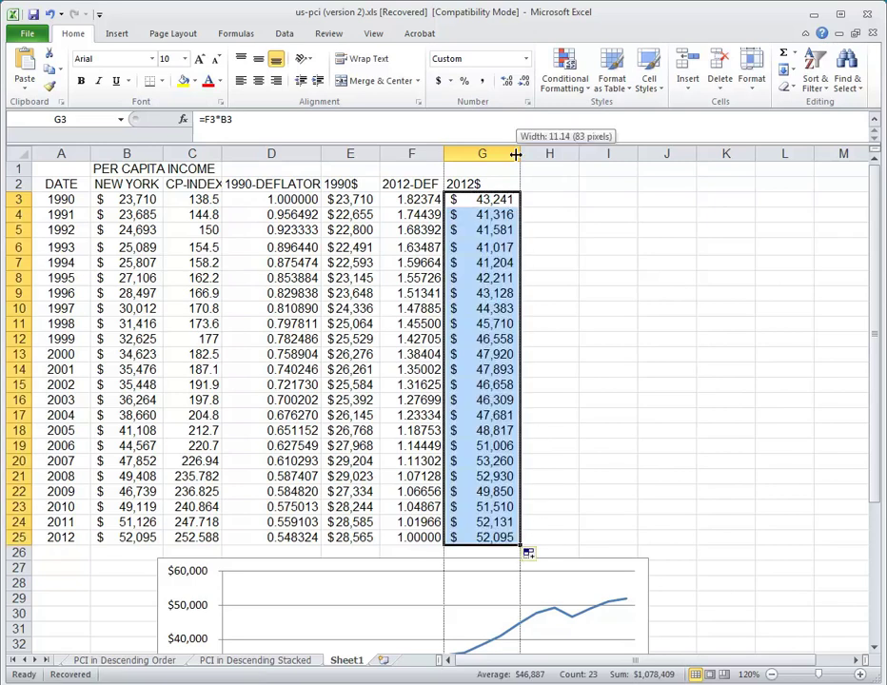
{"action": "double_click", "coordinate": [521, 153]}
{"action": "left_click", "coordinate": [533, 153]}
{"action": "left_click_drag", "start_coordinate": [501, 153], "coordinate": [517, 154]}
{"action": "left_click", "coordinate": [575, 201]}
{"action": "left_click", "coordinate": [482, 199]}
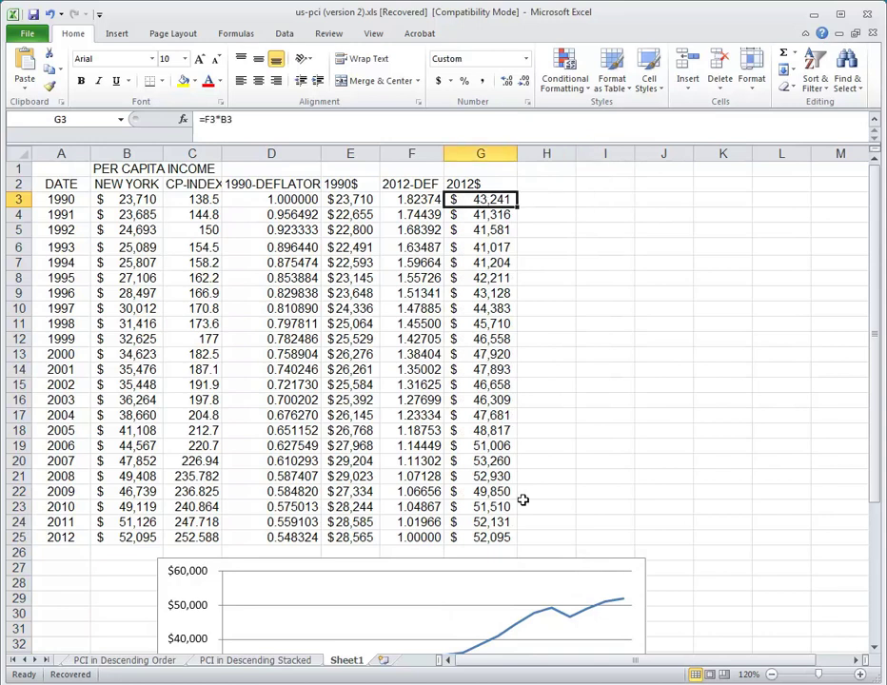
{"action": "left_click", "coordinate": [530, 564]}
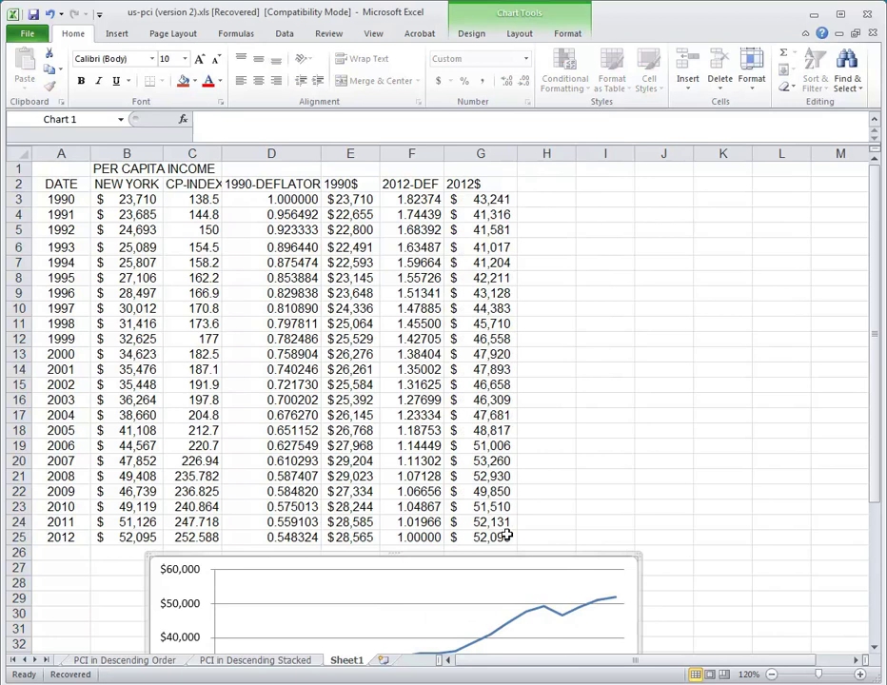
- Move the chart up beside the table and add G3:G25 as a new chart series
{"action": "left_click_drag", "start_coordinate": [504, 559], "coordinate": [637, 276]}
{"action": "right_click", "coordinate": [613, 323]}
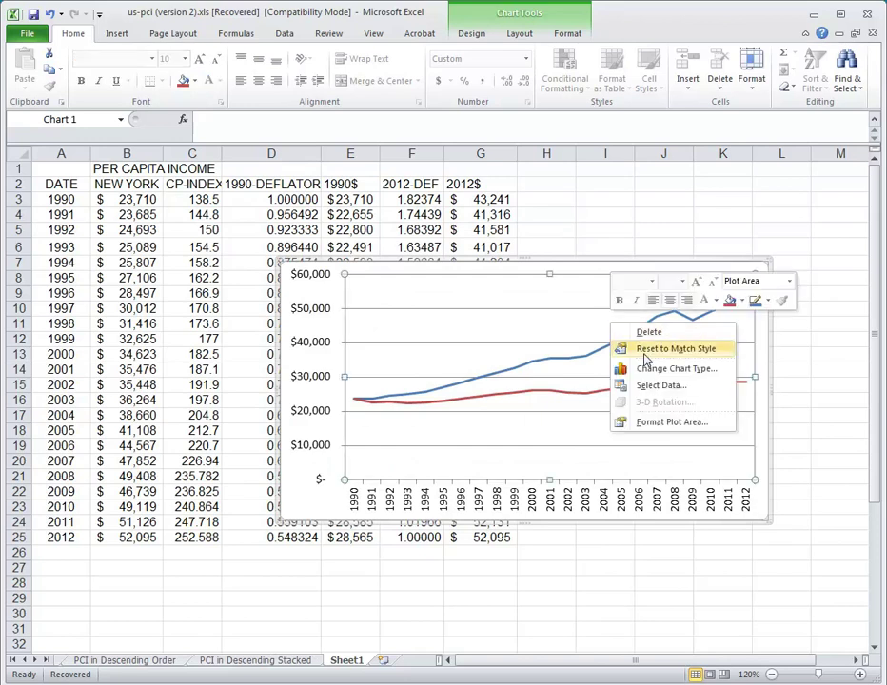
{"action": "left_click", "coordinate": [663, 397]}
{"action": "left_click", "coordinate": [326, 301]}
{"action": "left_click", "coordinate": [546, 327]}
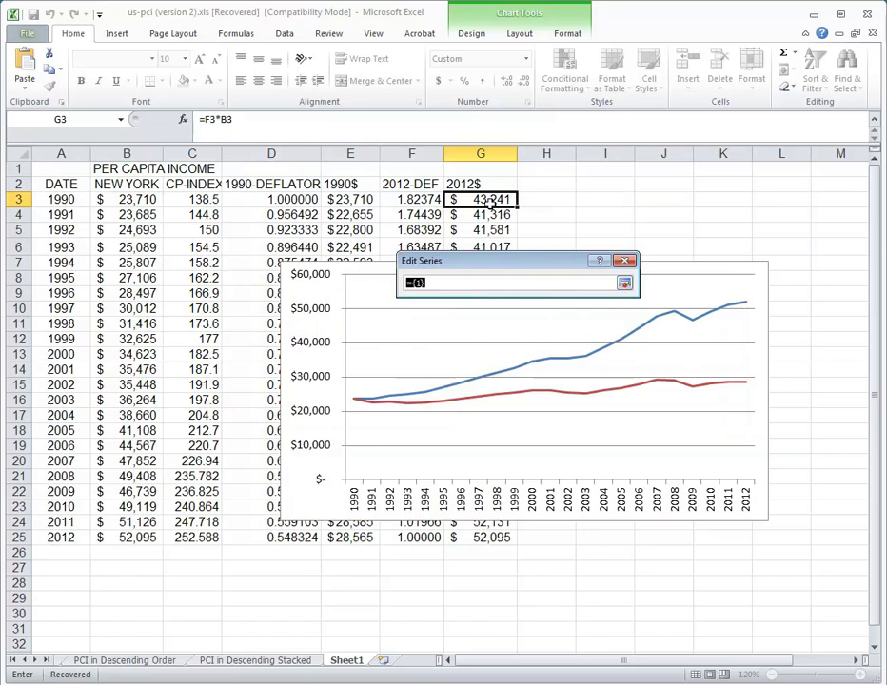
{"action": "left_click_drag", "start_coordinate": [481, 199], "coordinate": [502, 536]}
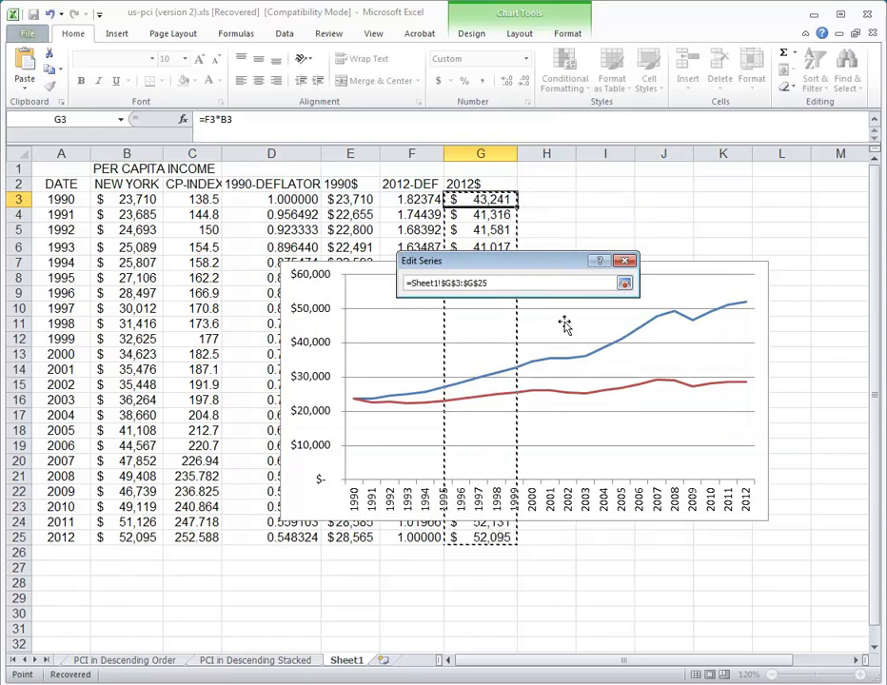
{"action": "left_click", "coordinate": [625, 284]}
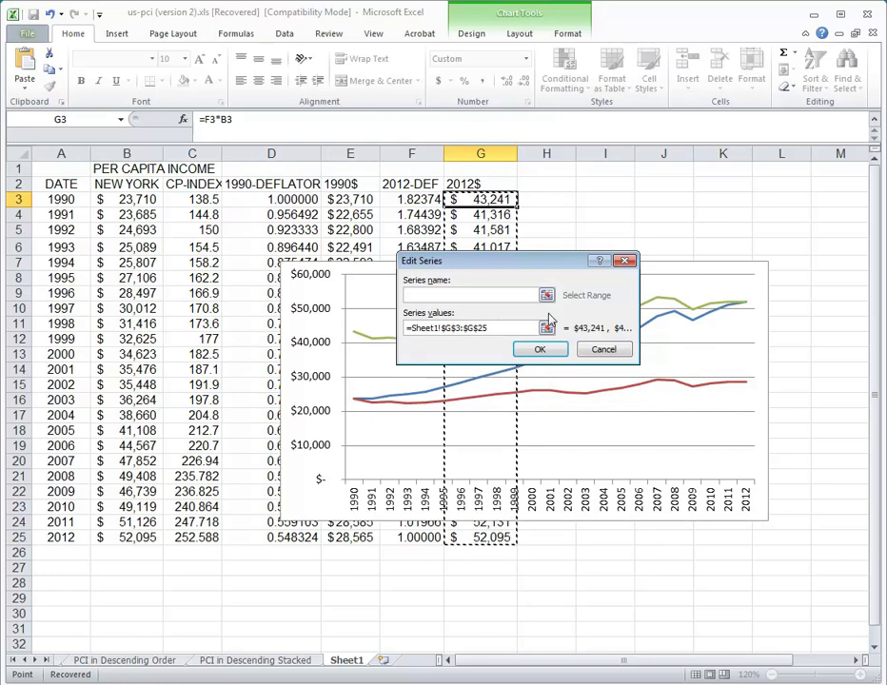
{"action": "left_click", "coordinate": [552, 350]}
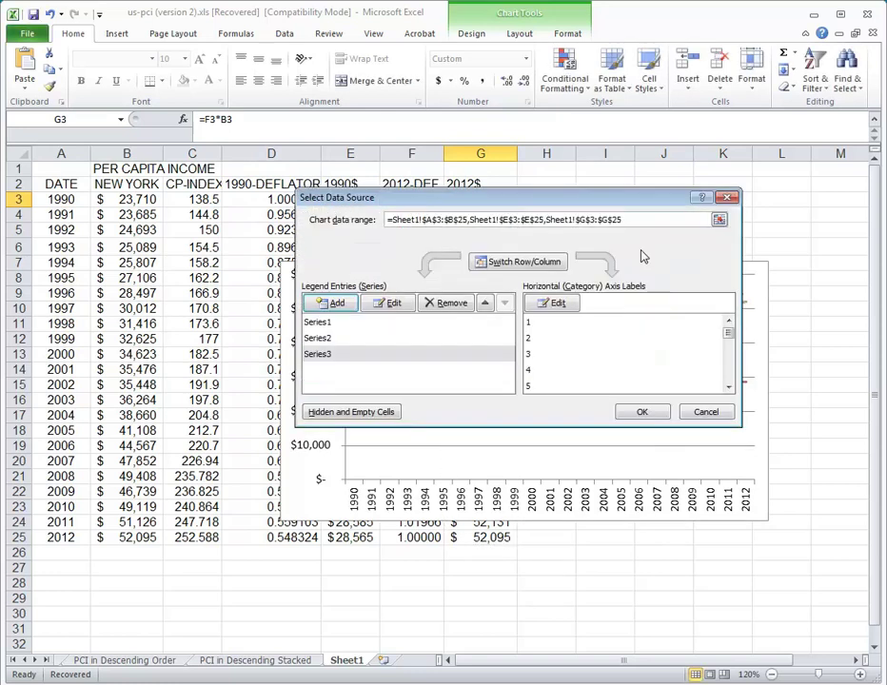
{"action": "left_click", "coordinate": [642, 414]}
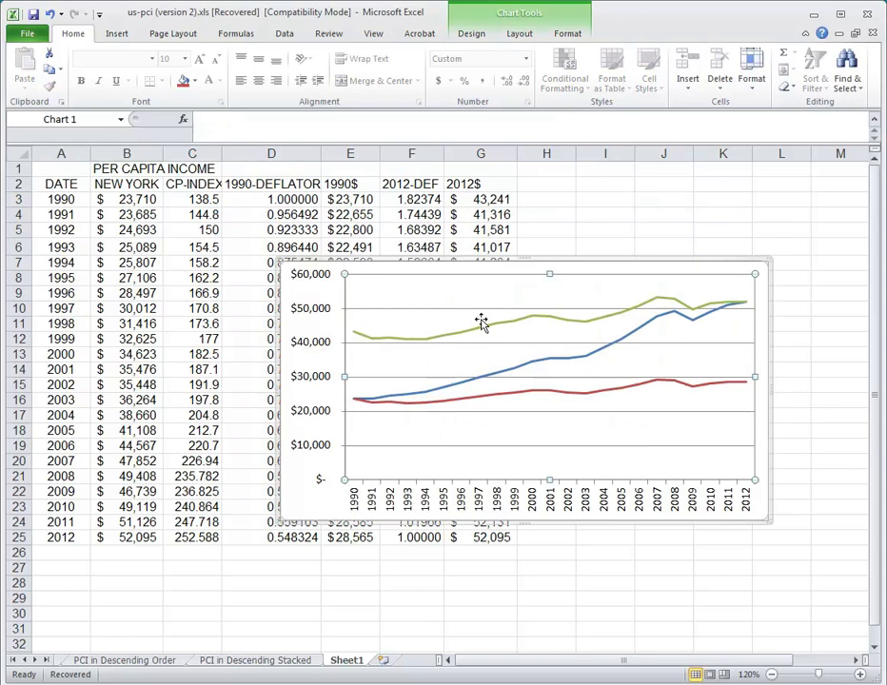
- Select the whole nominal, 1990$ and 2012$ income chart to show its Chart Tools Design styles
{"action": "mouse_move", "coordinate": [729, 312]}
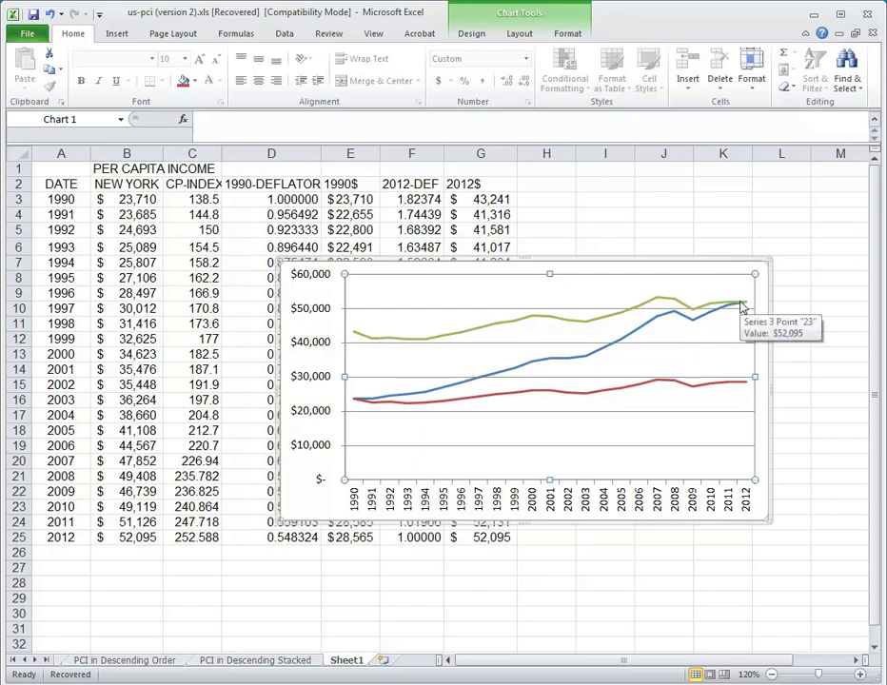
{"action": "left_click", "coordinate": [580, 271]}
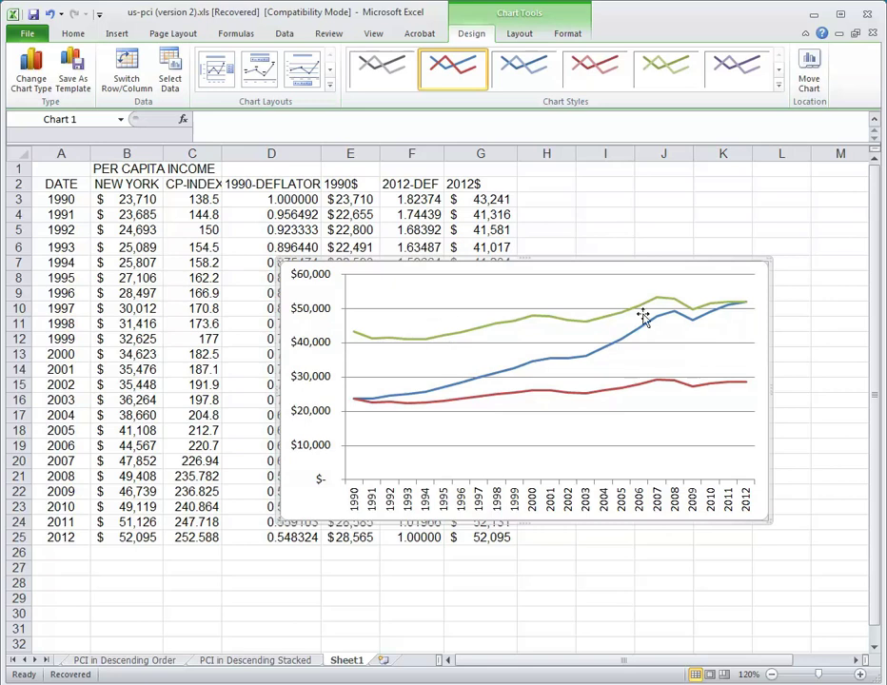
{"action": "mouse_move", "coordinate": [686, 324]}
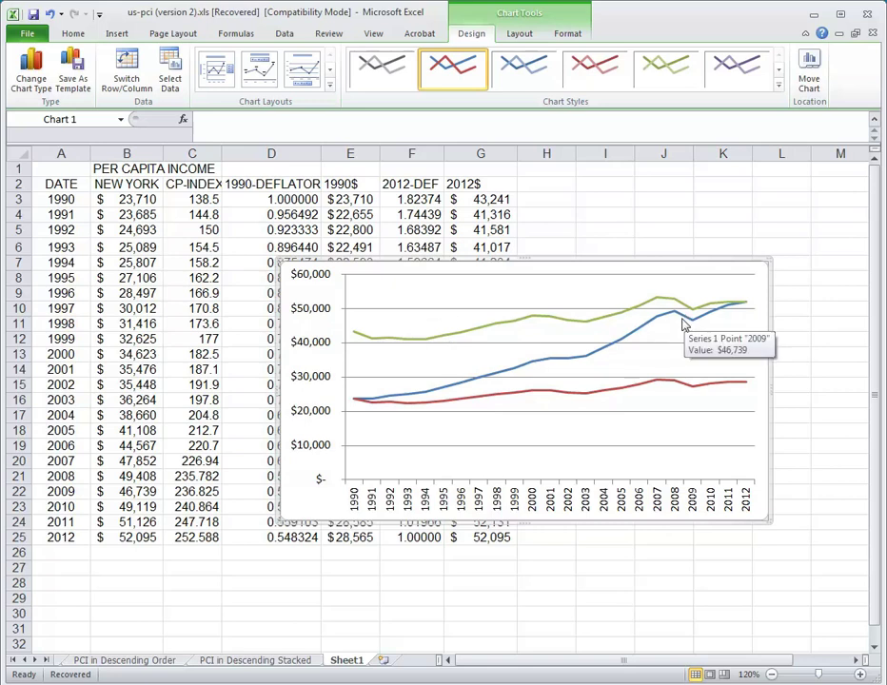